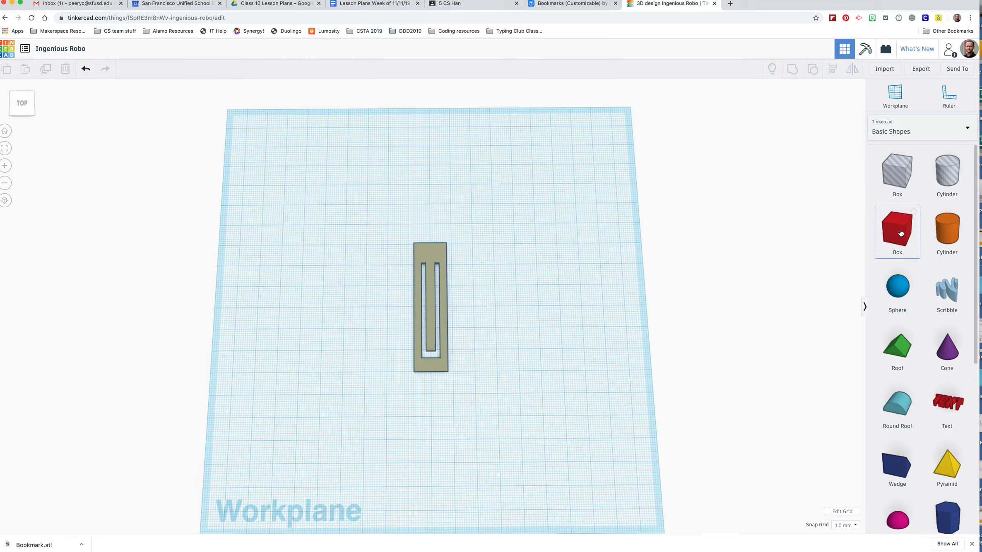
Step: Place a solid box just beyond the slotted clip's upper end and set its height to 2 mm
drag(897, 231, 429, 207)
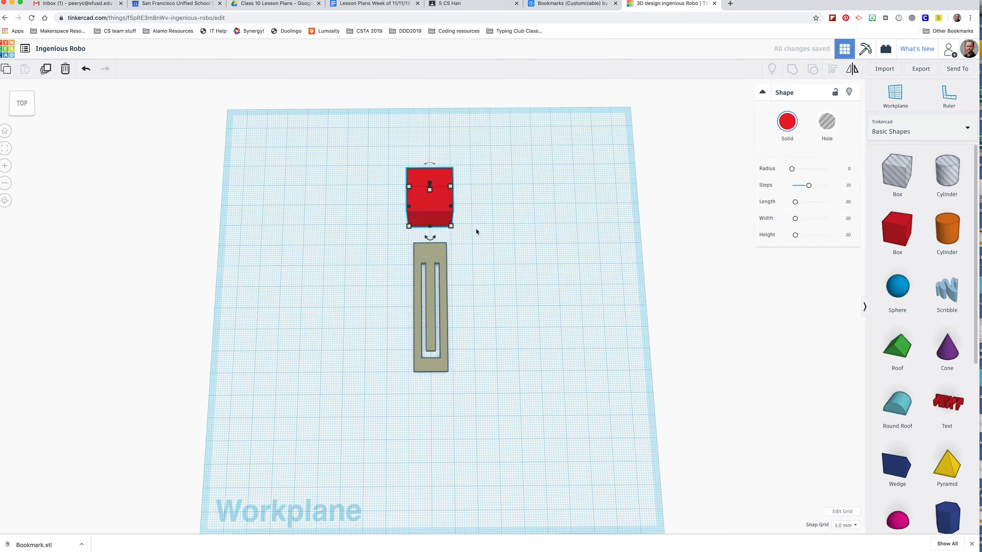
right_drag(491, 258, 374, 235)
drag(518, 283, 509, 285)
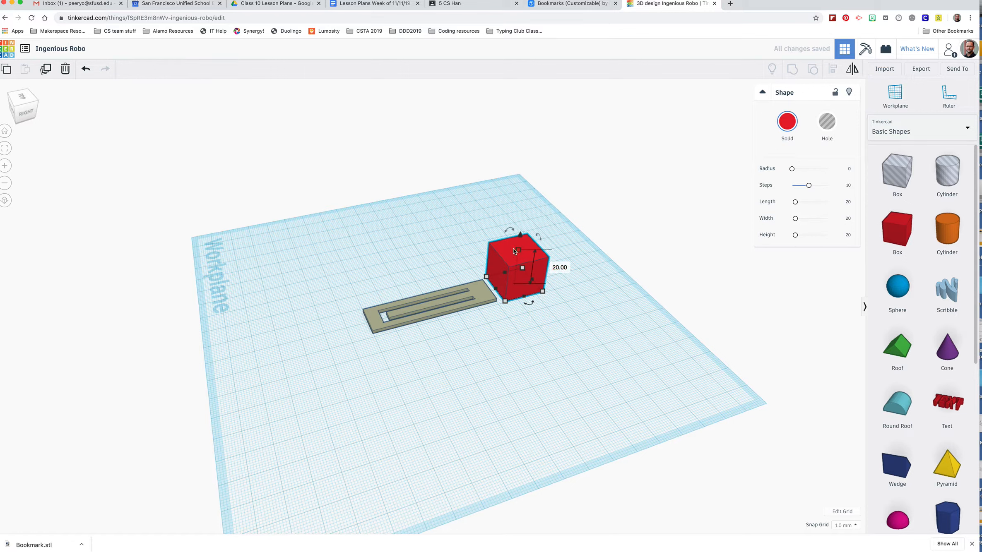
click(557, 267)
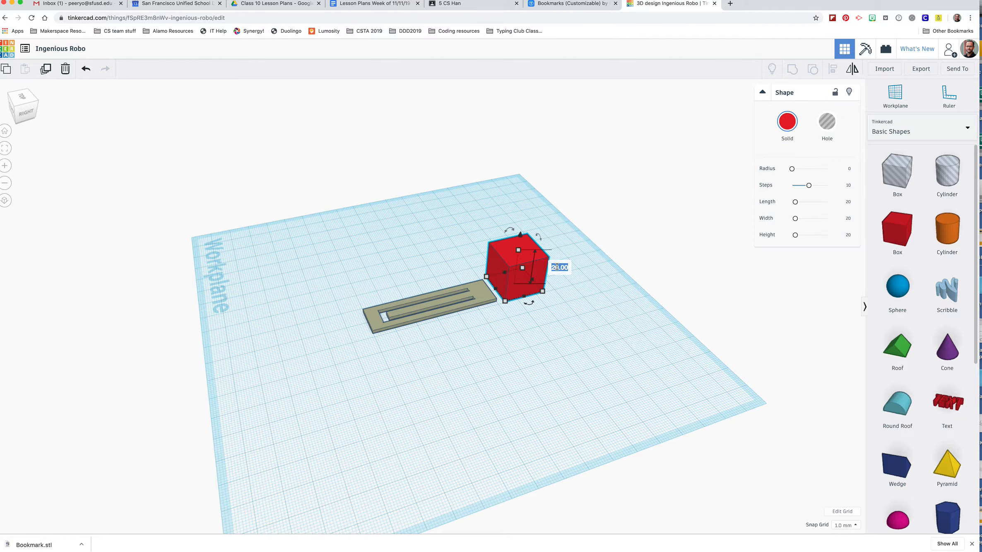
text(2)
key(Return)
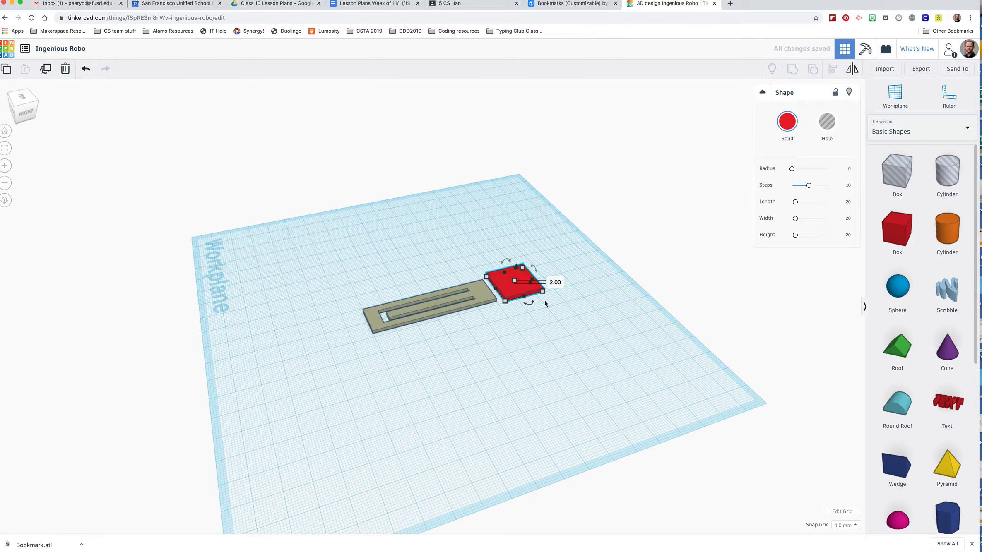
Step: Set the slotted clip's height to 2 mm to match the red box
right_drag(547, 350, 524, 306)
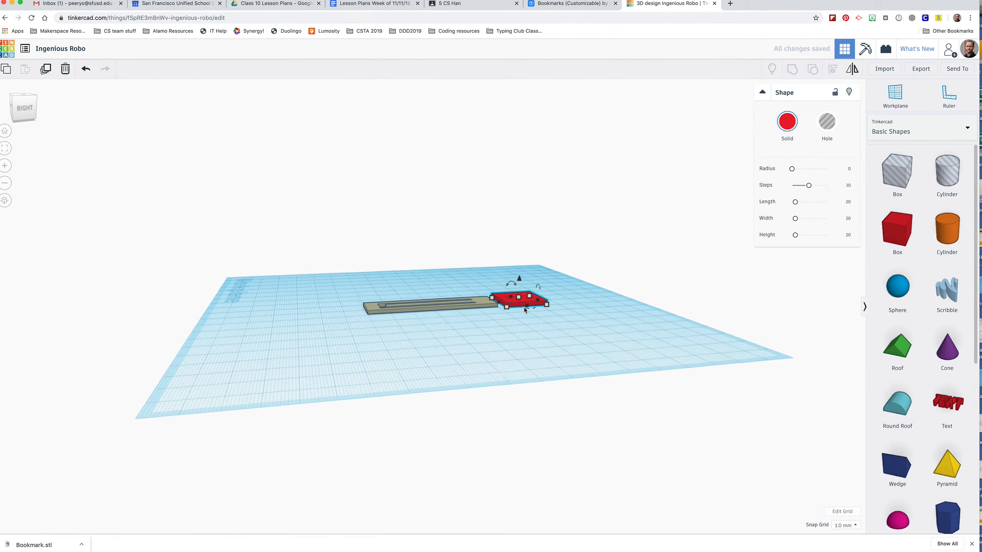
click(479, 300)
mouse_move(431, 304)
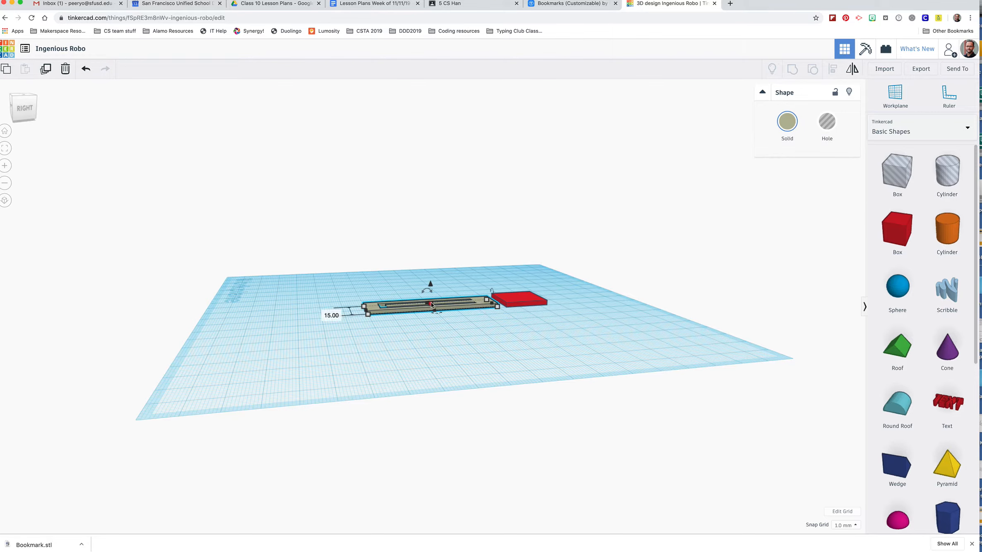
click(471, 304)
text(2)
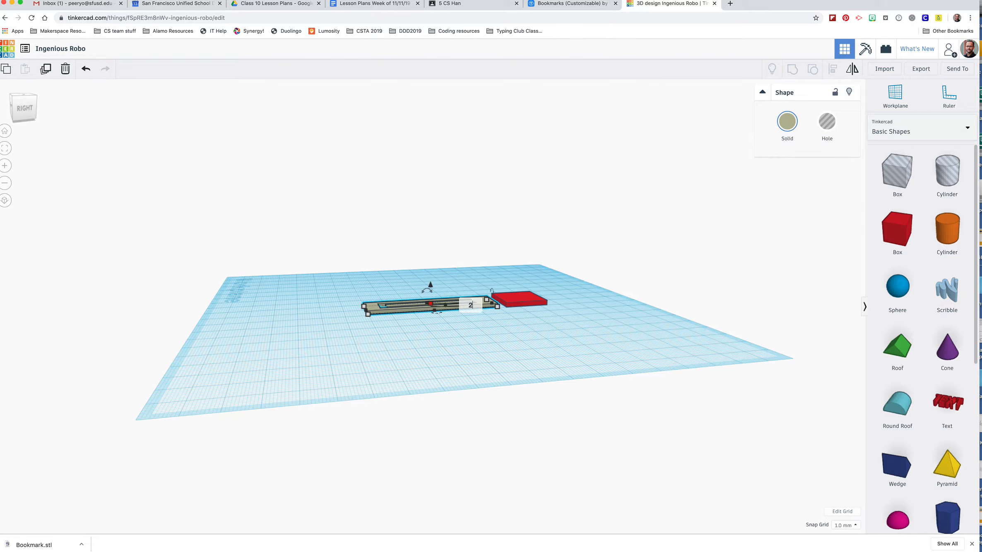
key(Return)
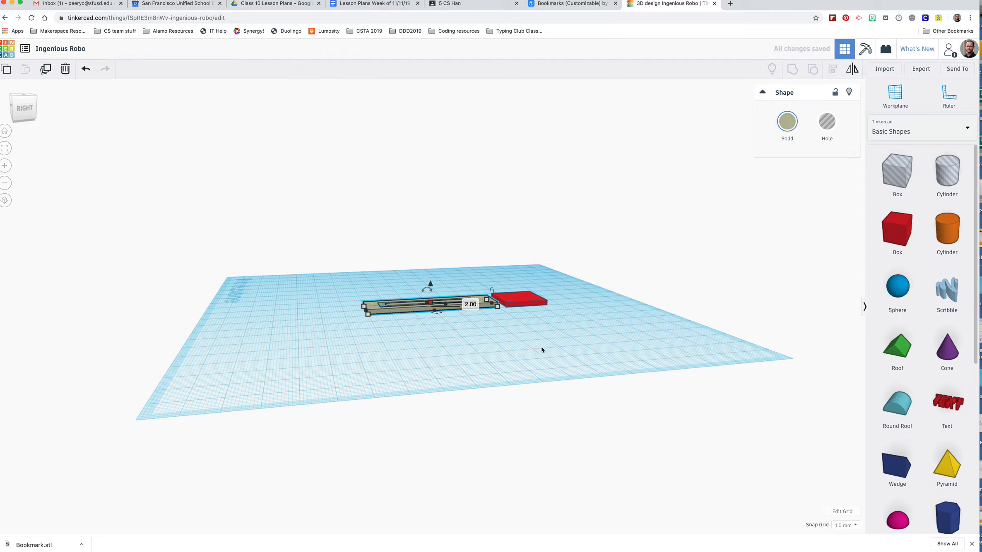
click(493, 324)
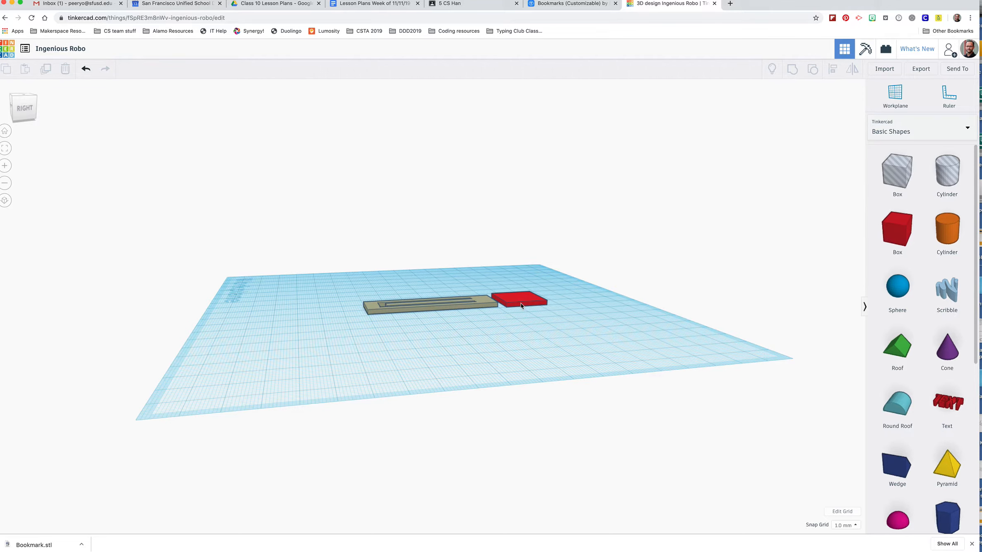
Step: Move the red box along the workplane until it meets the slotted clip's solid end
right_drag(498, 334, 459, 403)
drag(529, 308, 516, 308)
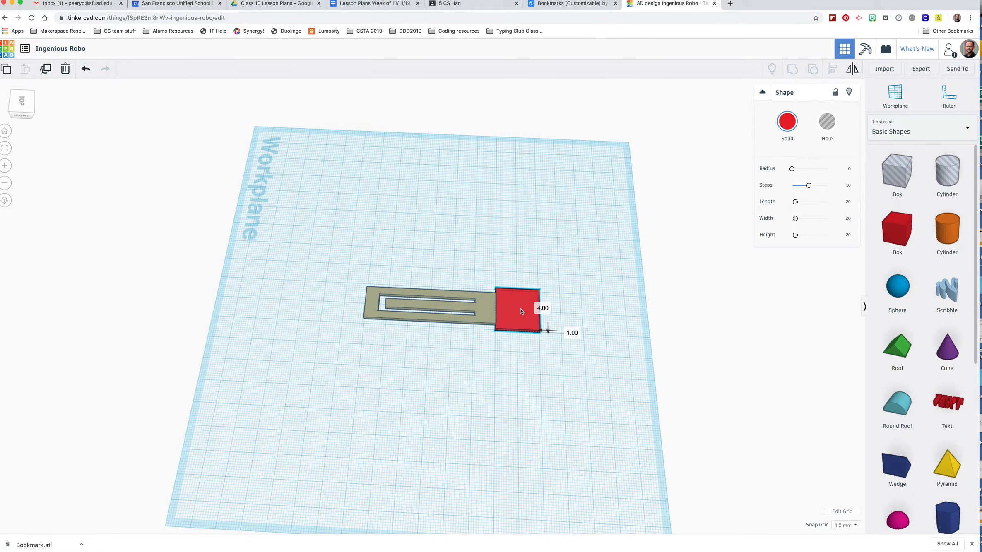
drag(521, 309, 520, 309)
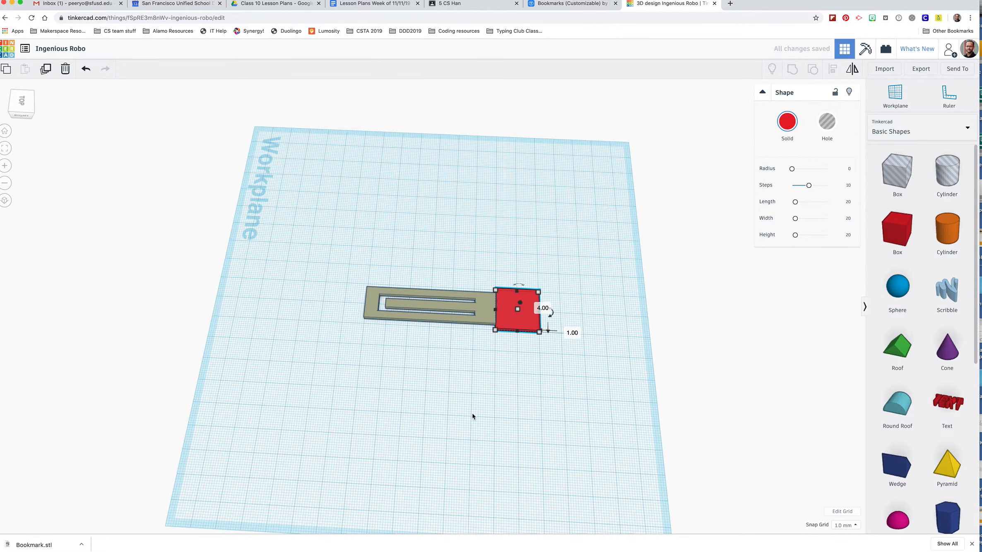
Step: Resize the red box to 30 mm across the clip and 10 mm along it
right_drag(472, 414, 480, 226)
mouse_move(434, 203)
drag(435, 202, 458, 216)
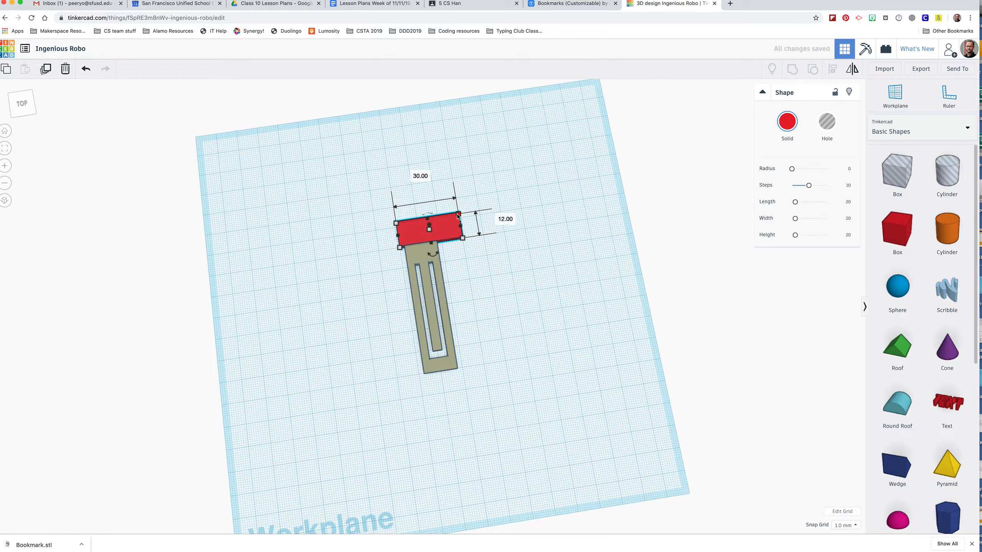
click(418, 176)
text(30)
key(Return)
click(503, 218)
text(10)
key(Return)
click(491, 341)
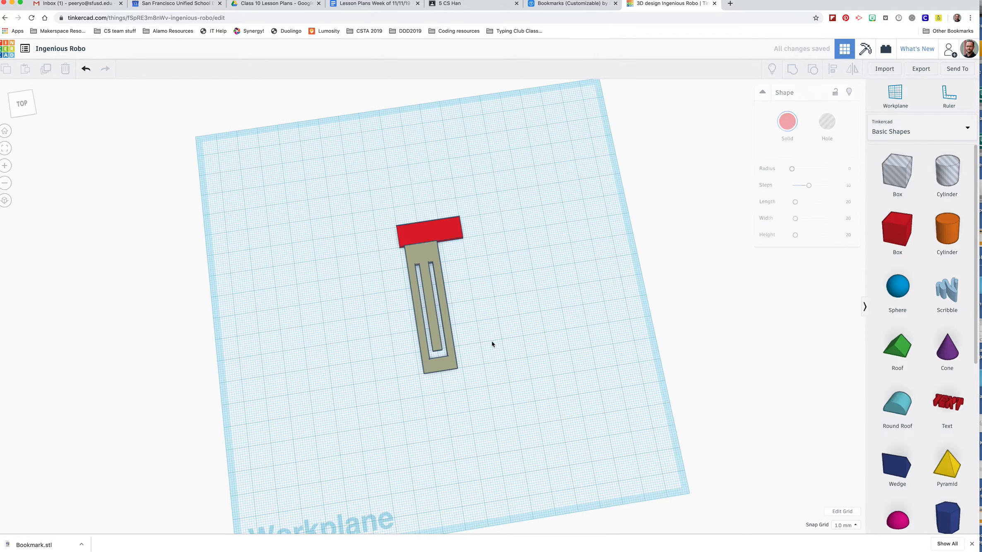
Step: Align the red box and the slotted clip on their shared lengthwise centreline
click(437, 233)
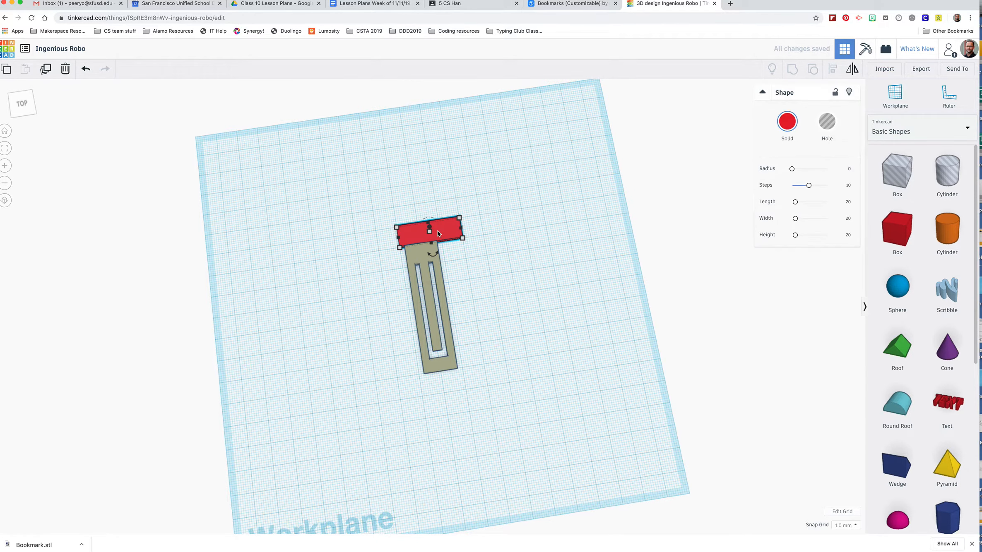
right_drag(532, 329, 464, 325)
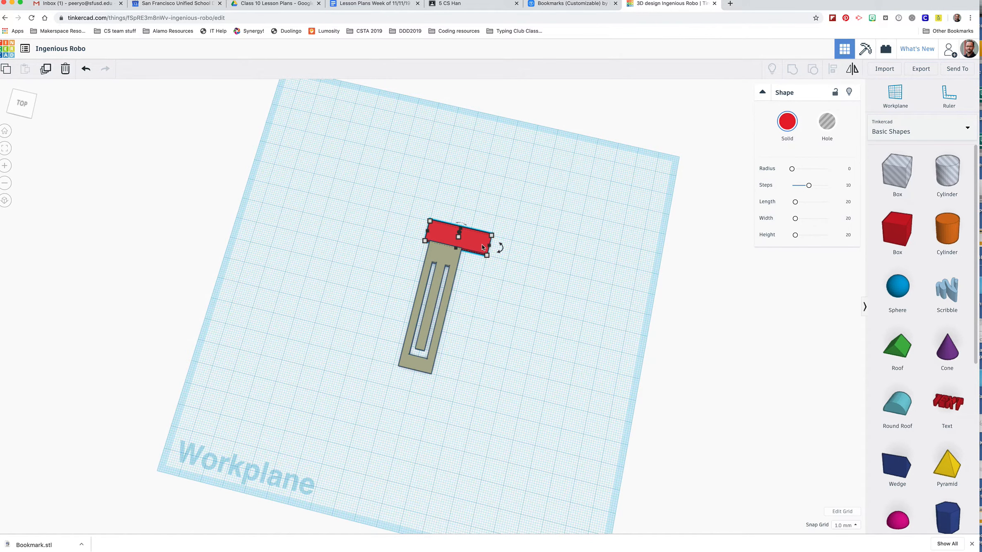
shift+click(449, 260)
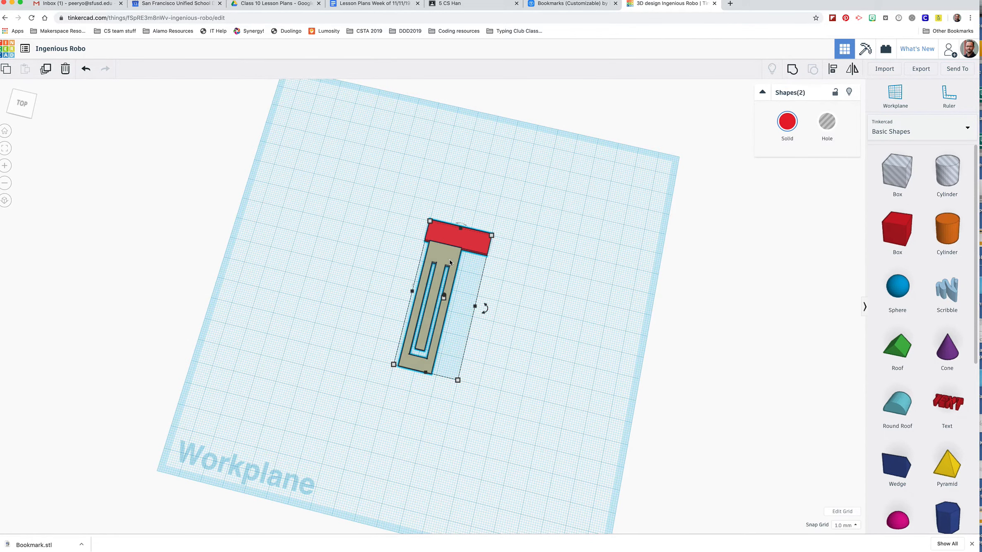
click(833, 69)
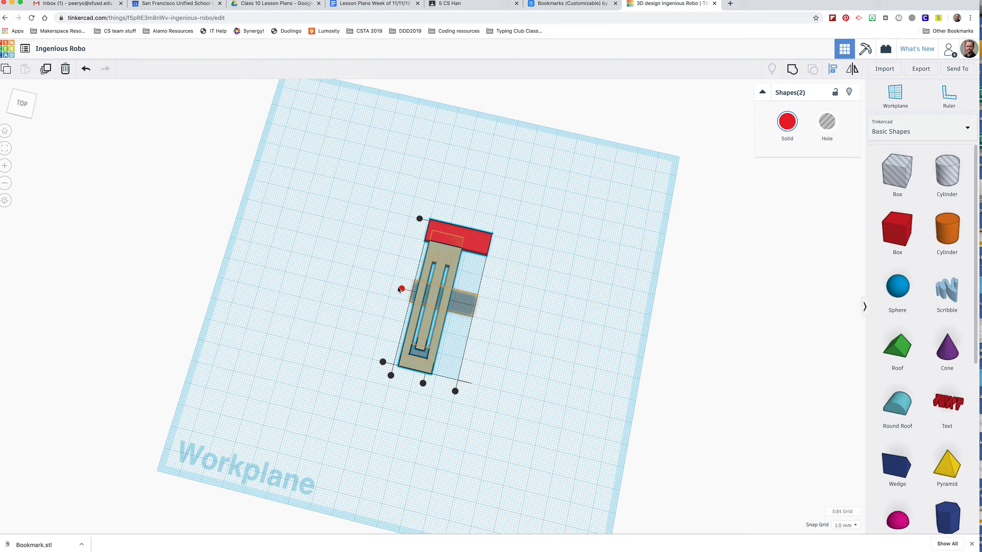
click(422, 384)
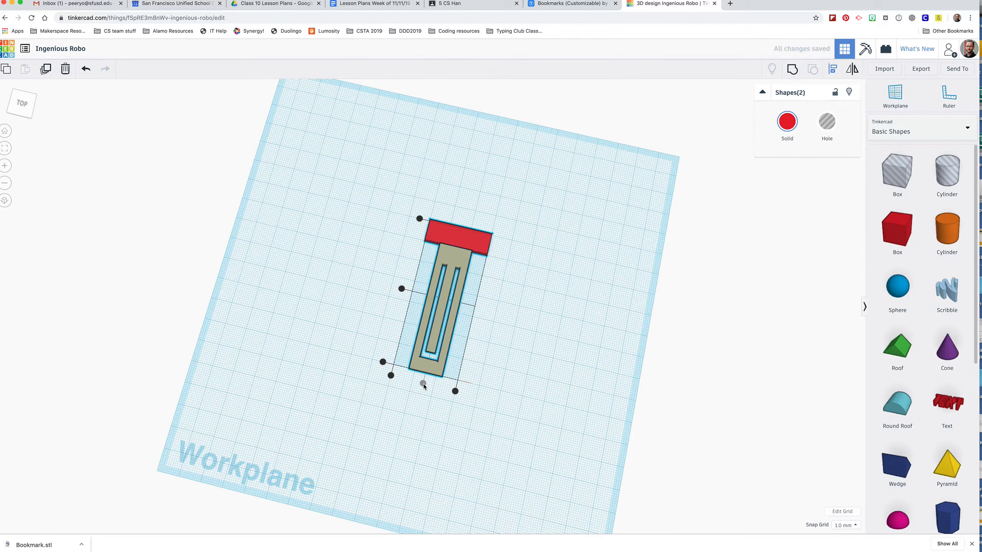
click(392, 428)
Step: Add the thick yellow five-pointed star to the workplane, beside and beyond the red box
right_drag(515, 421, 557, 431)
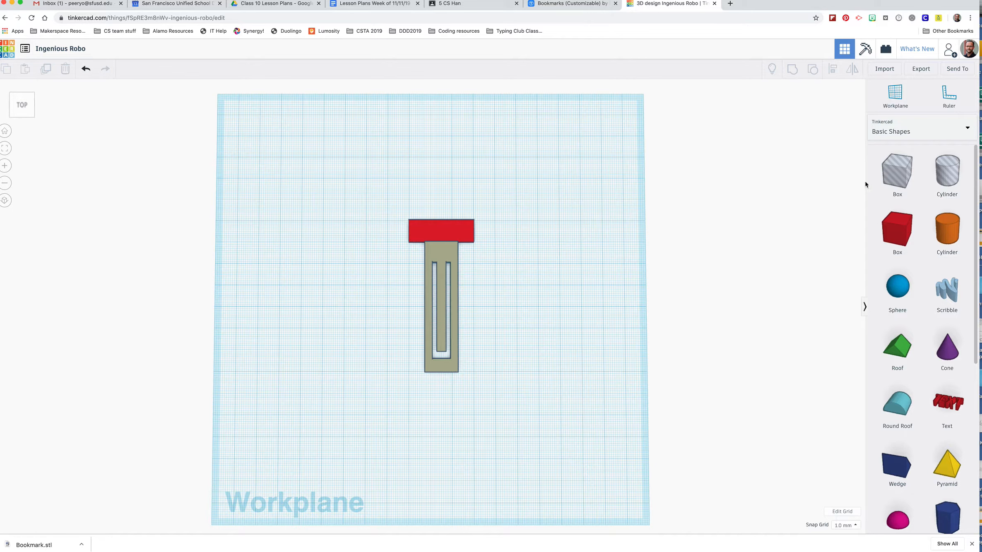
scroll(940, 366, down, 1)
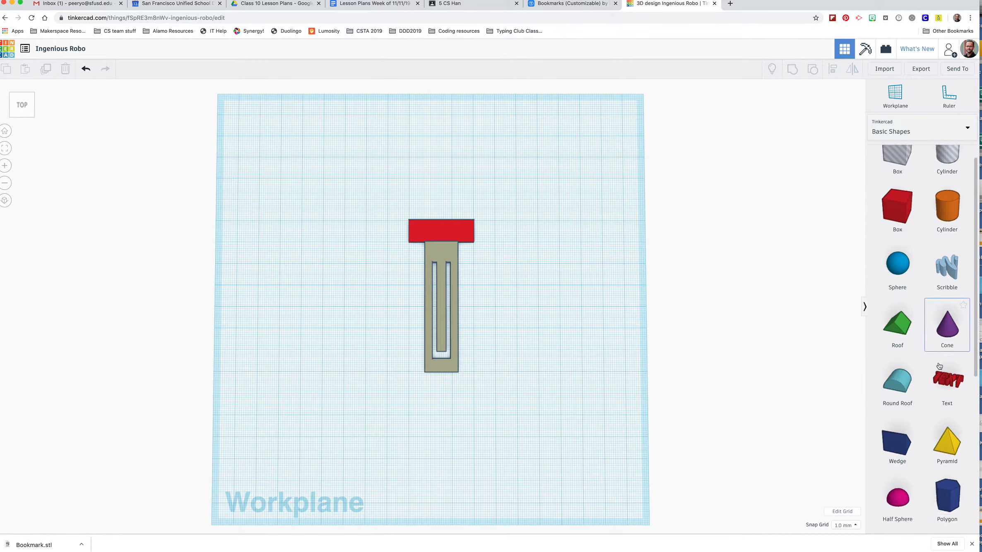
scroll(938, 366, down, 10)
drag(949, 391, 489, 188)
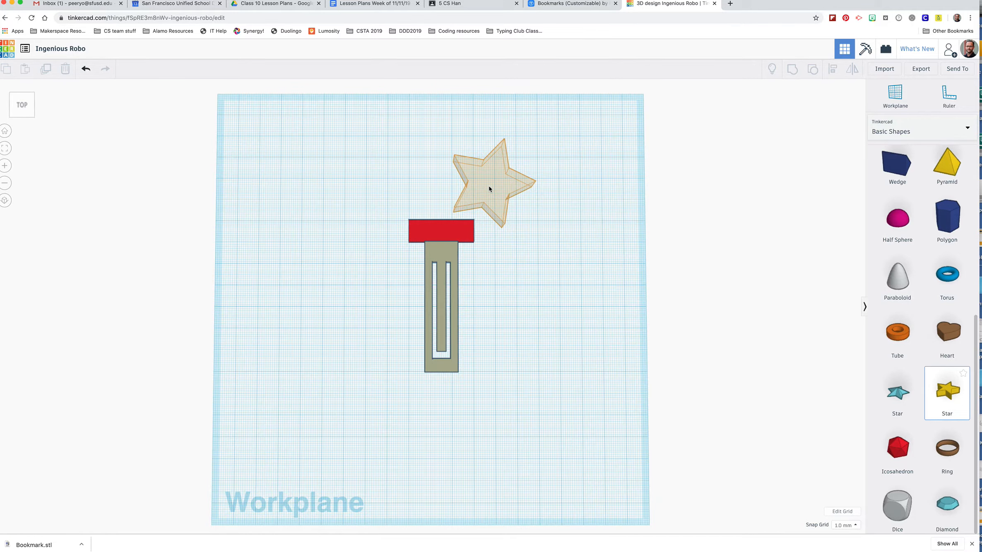
drag(489, 189, 543, 183)
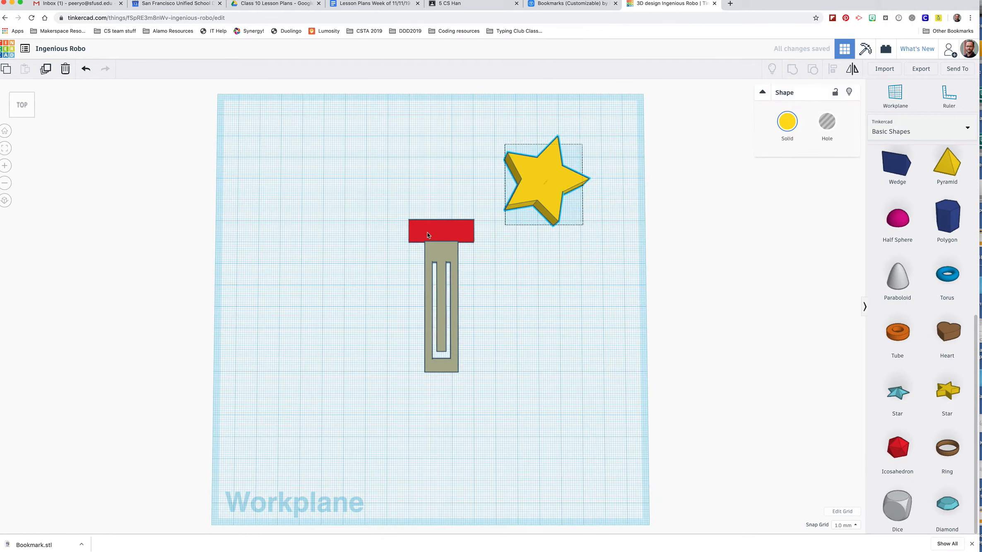
Step: Set the red box's dimension along the clip to 15 mm
click(446, 227)
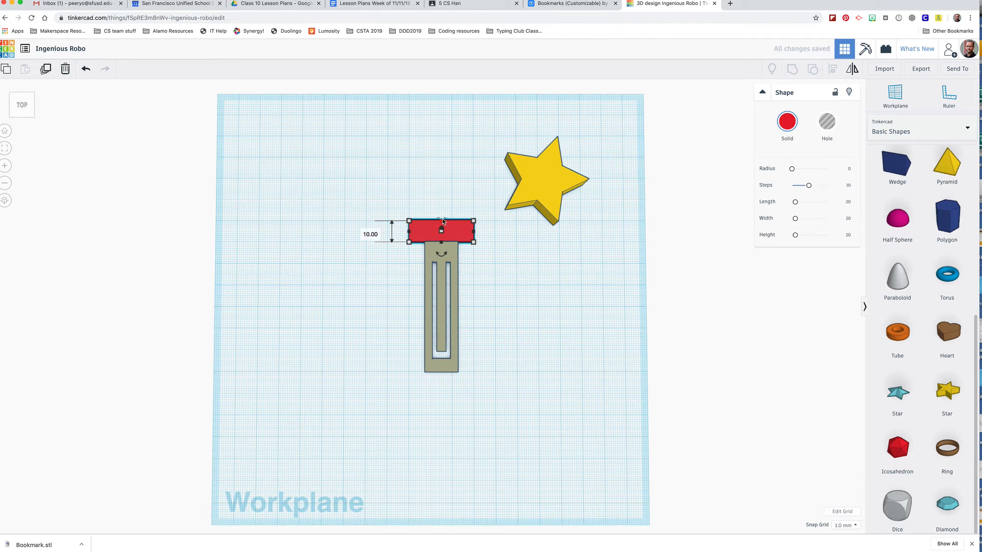
click(362, 232)
text(15)
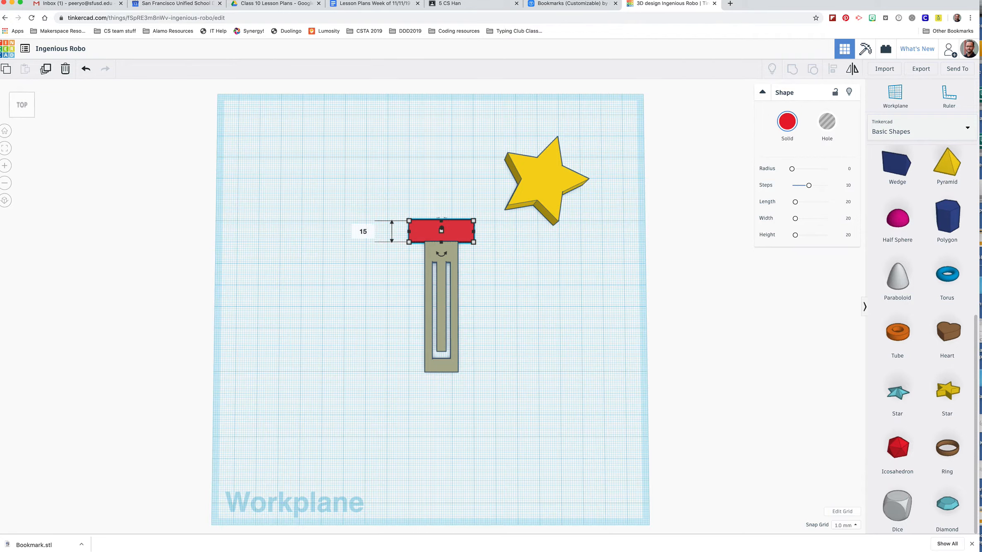
key(Return)
click(533, 346)
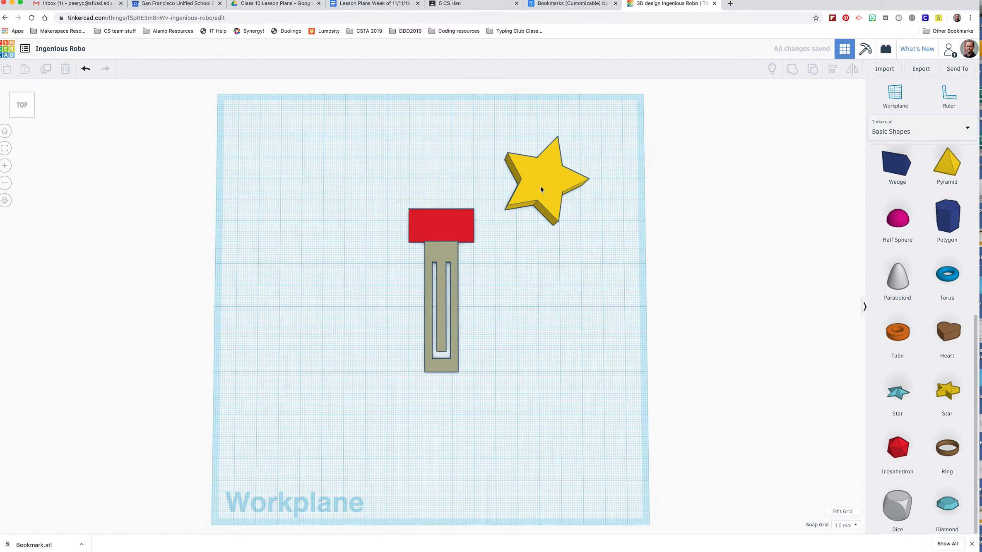
Step: Move the star so it overlaps the red box's outer edge and set its height to 2 mm
drag(535, 184, 447, 182)
mouse_move(453, 129)
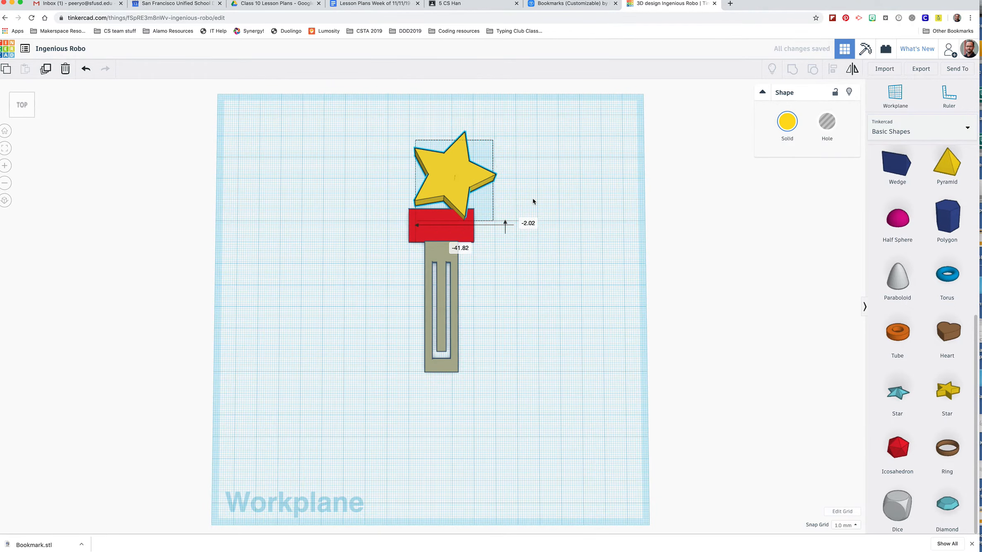
right_drag(532, 198, 386, 160)
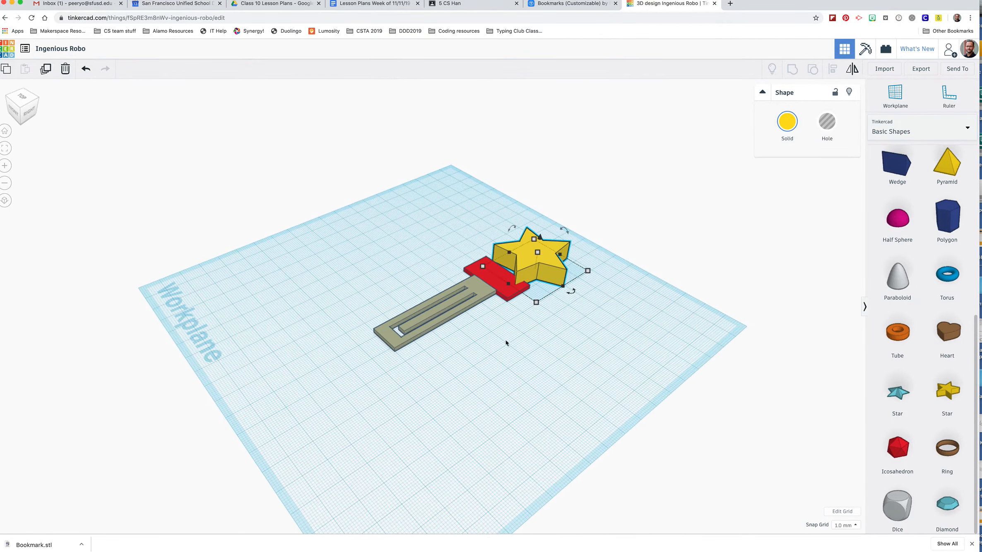
right_drag(504, 339, 467, 302)
mouse_move(541, 264)
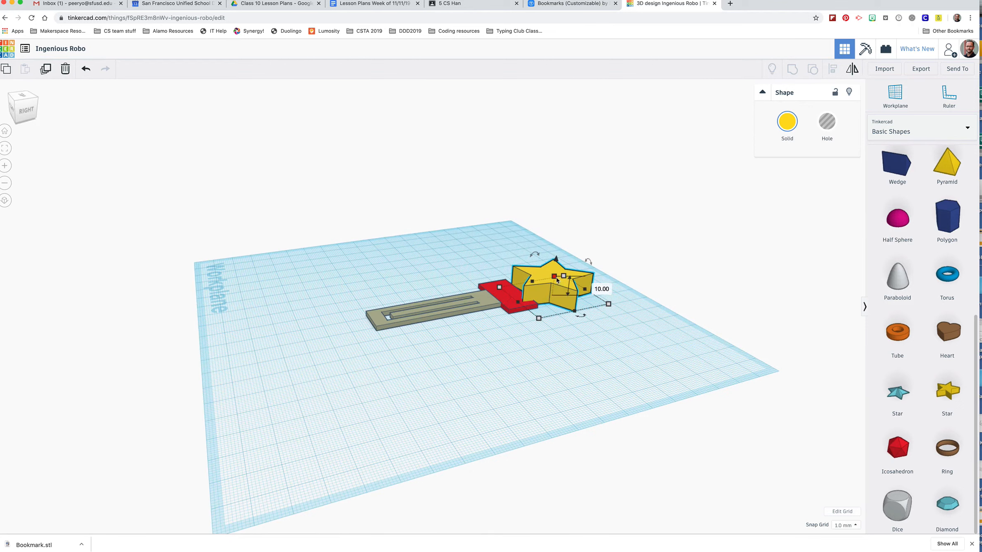
click(591, 286)
text(2)
key(Return)
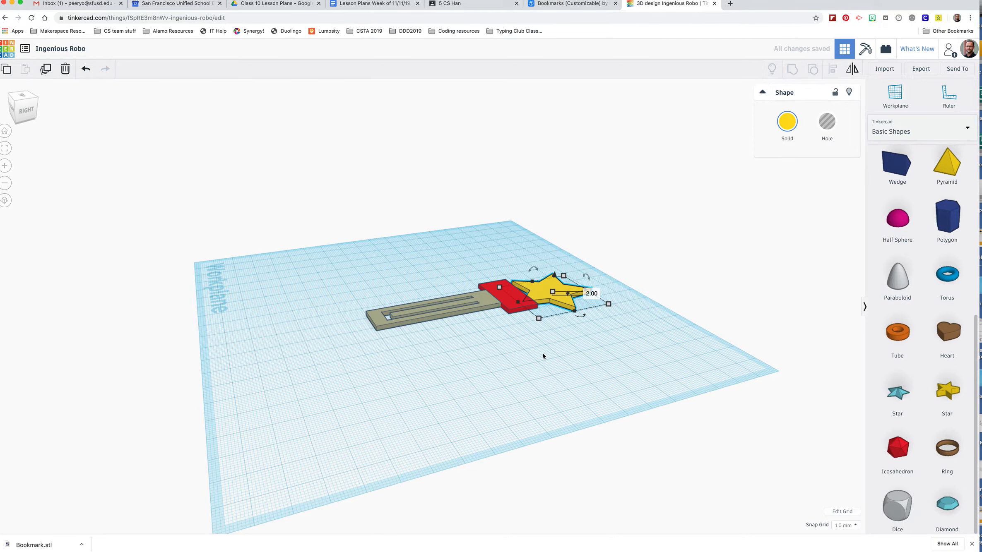
Step: Rotate the star flat on the workplane, trying 17° before using 15°, and shift it further over the red box
right_drag(469, 368, 550, 384)
drag(512, 187, 515, 177)
click(542, 155)
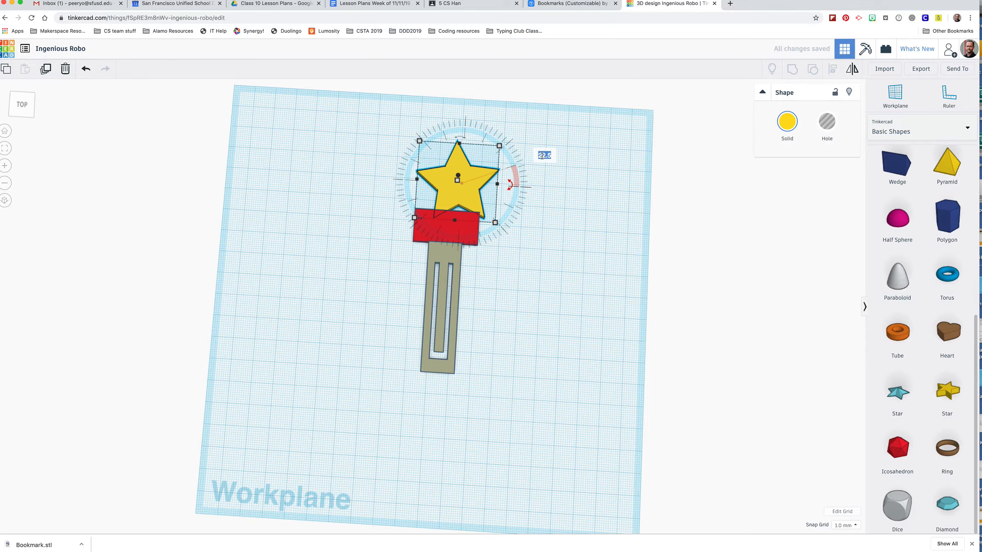
text(17)
key(Return)
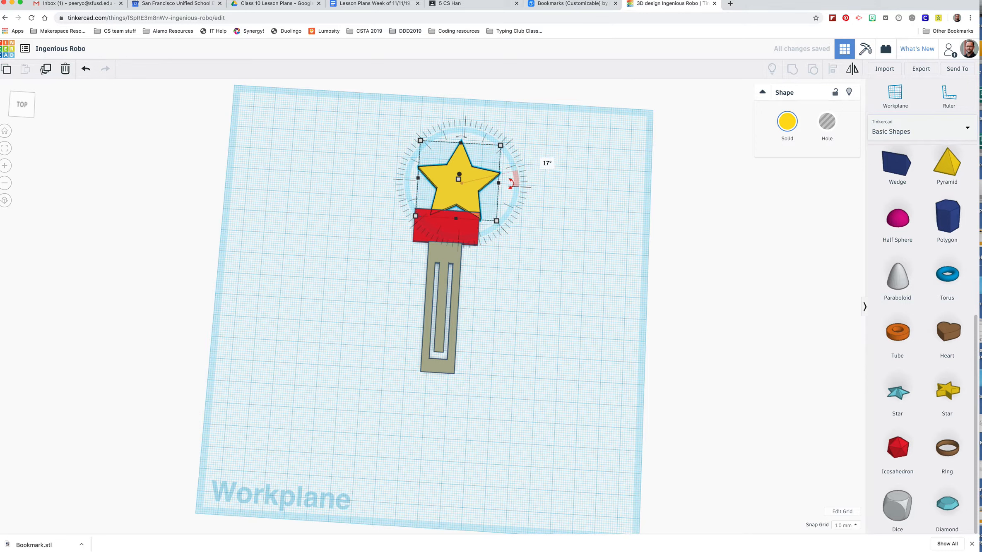
click(546, 163)
text(15)
key(Return)
drag(451, 186, 443, 190)
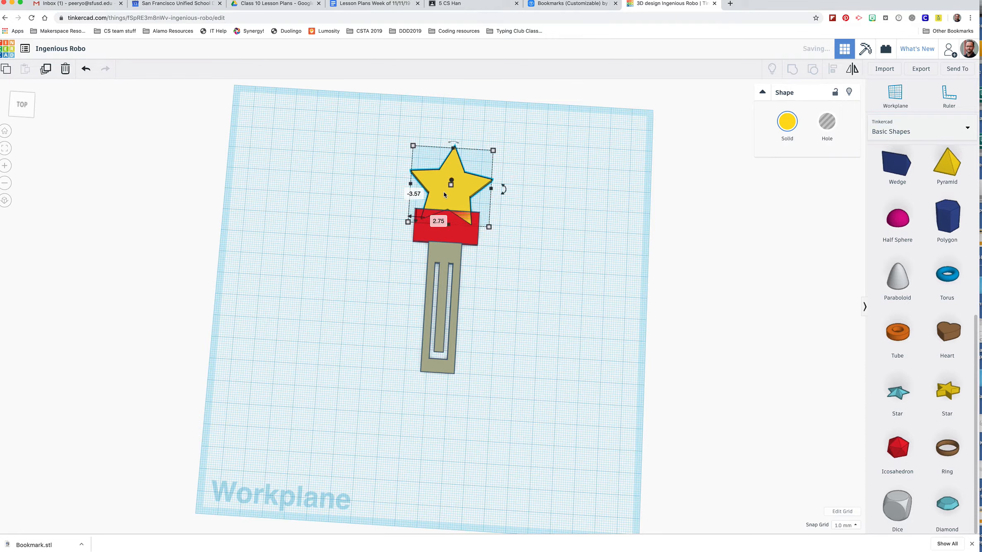
click(588, 262)
Step: Try to centre-align the star and the red box across the bookmark's width, and undo the alignment
click(463, 174)
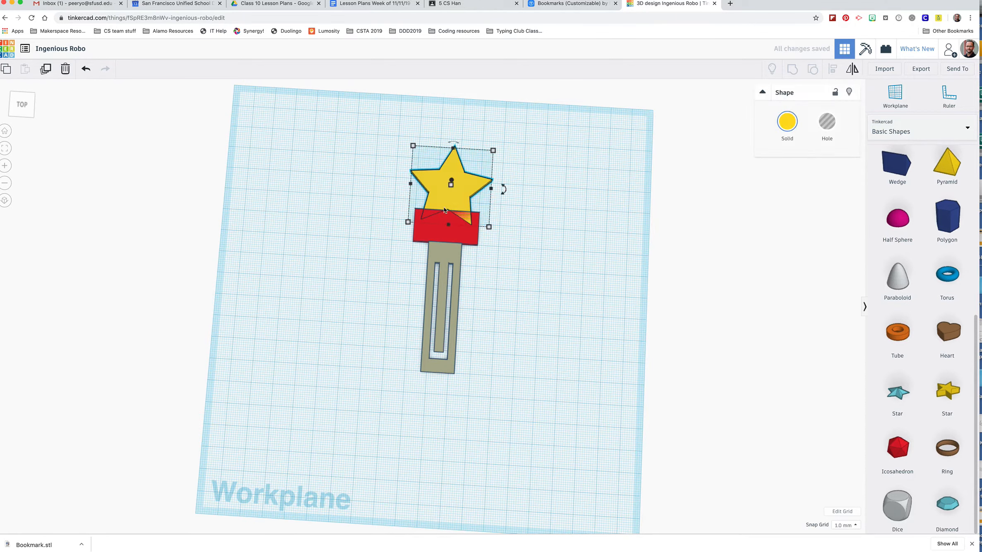
shift+click(438, 236)
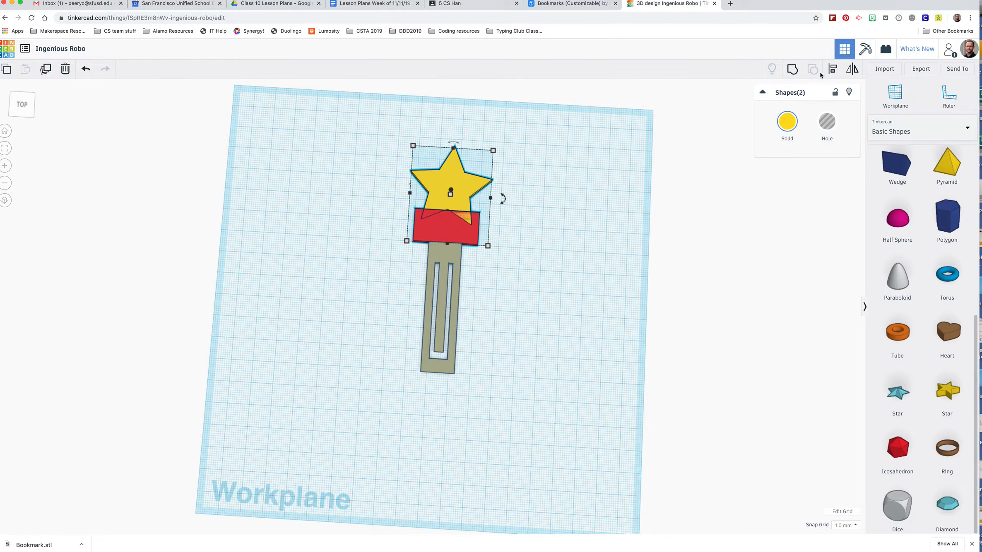
click(832, 69)
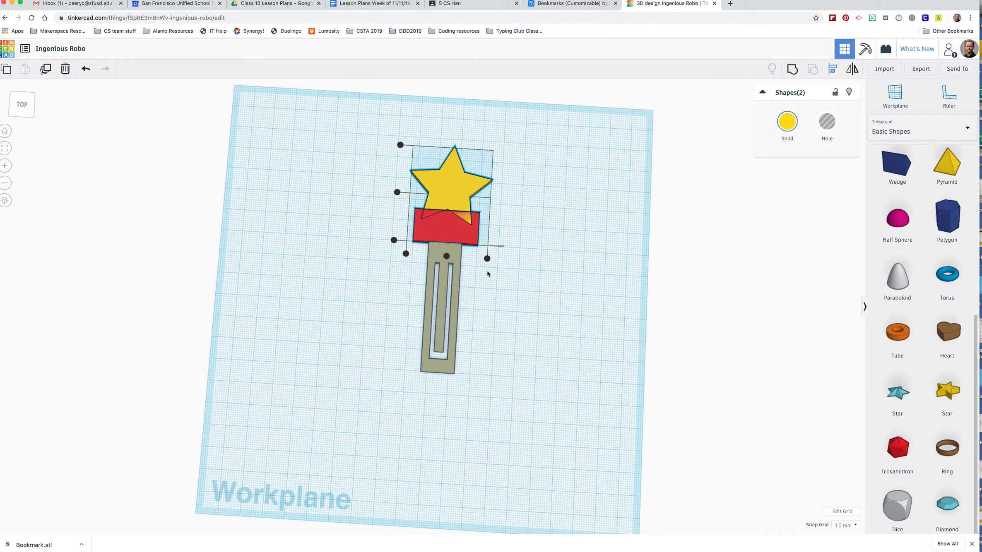
drag(447, 257, 446, 255)
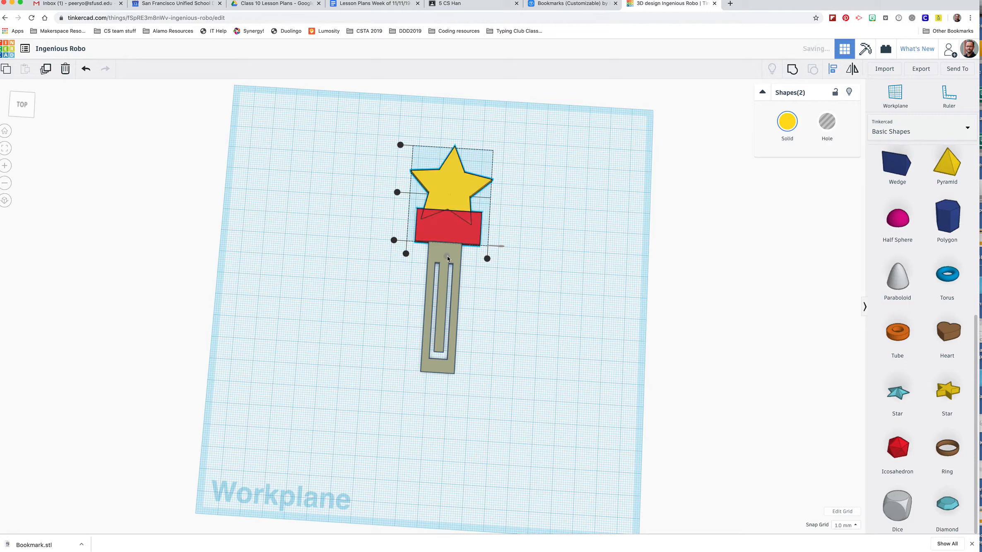
click(526, 255)
key(ctrl+z)
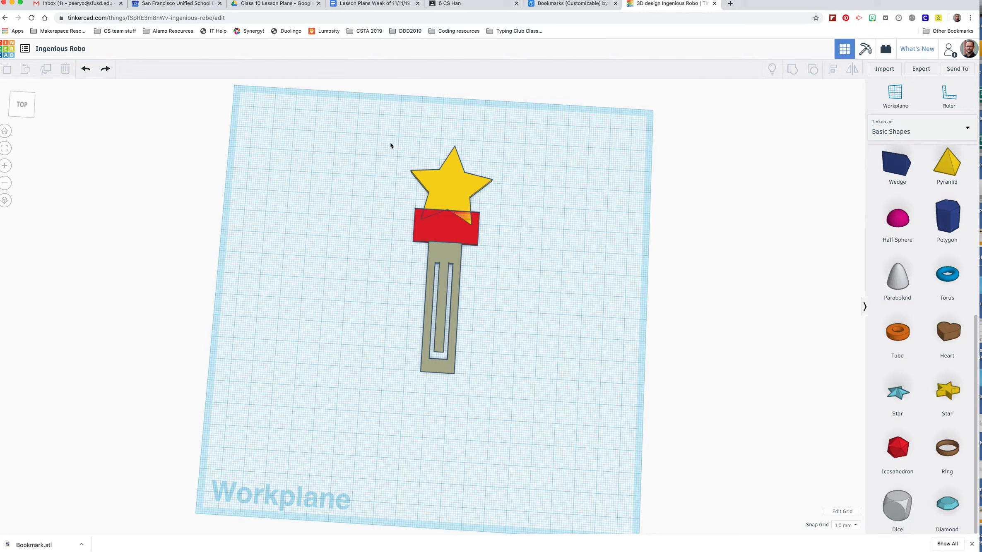
Step: Try to group the star, the red box and the slotted clip into one shape, and undo the grouping
drag(390, 144, 505, 406)
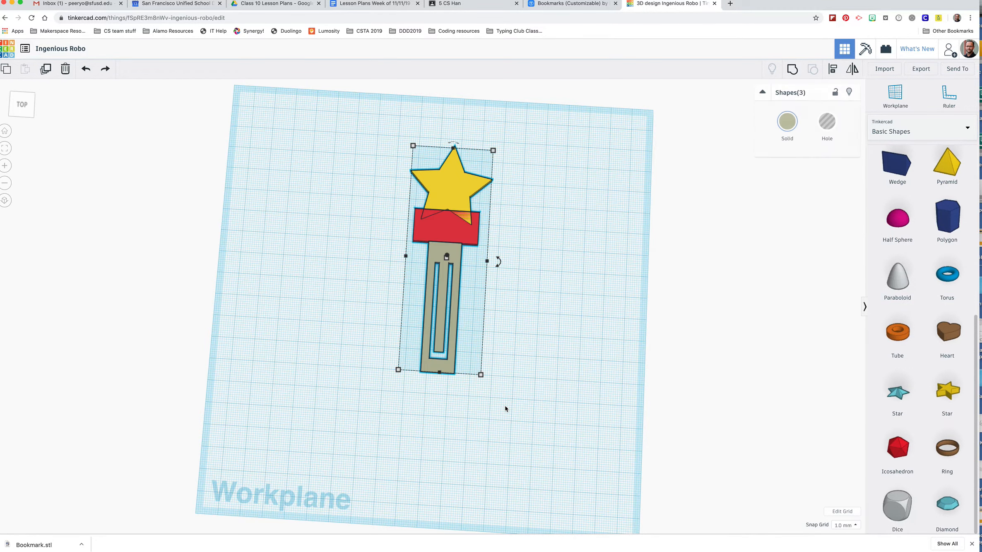
click(792, 69)
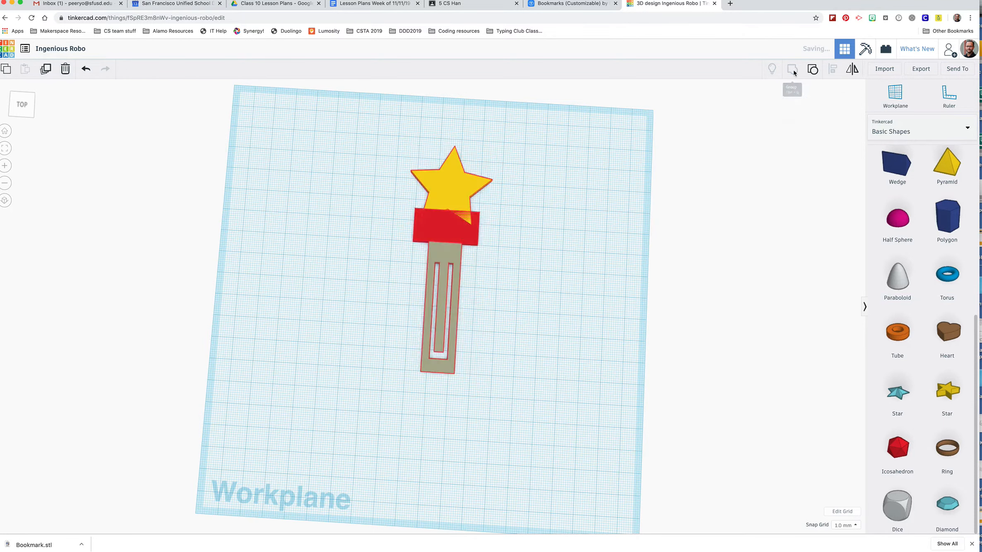
click(535, 305)
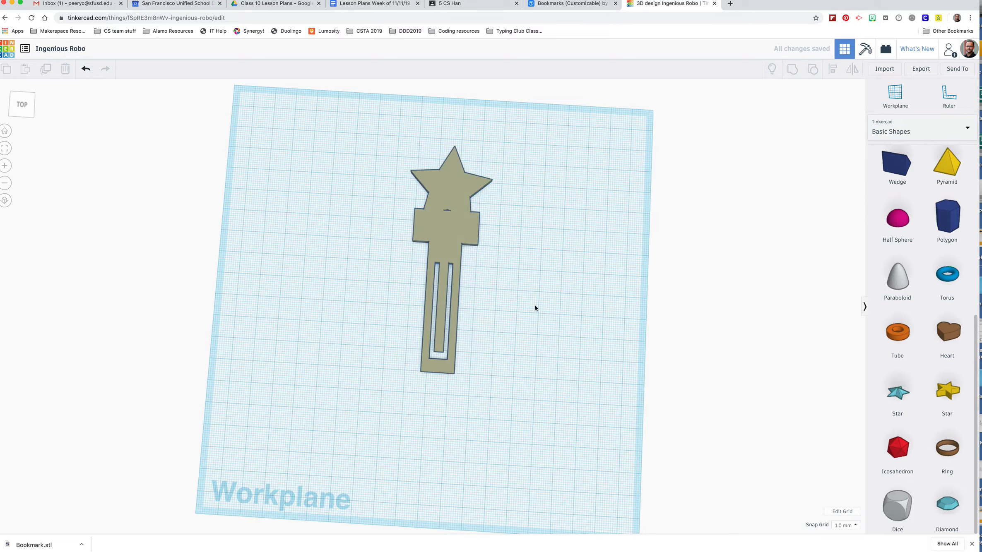
click(458, 202)
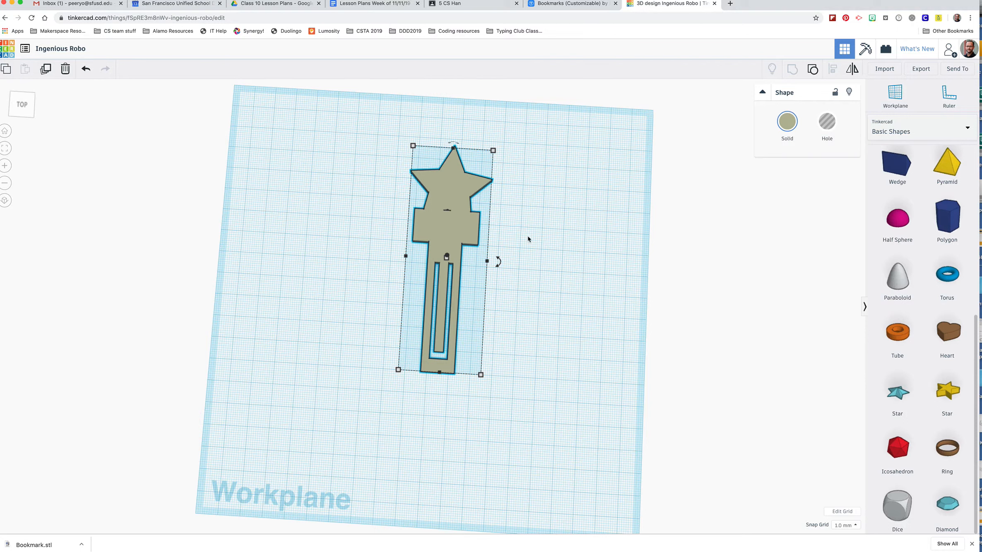
key(ctrl+z)
Step: Stretch the star to 37.75 mm along the clip and 38 mm across, and group it with the box and clip
click(461, 193)
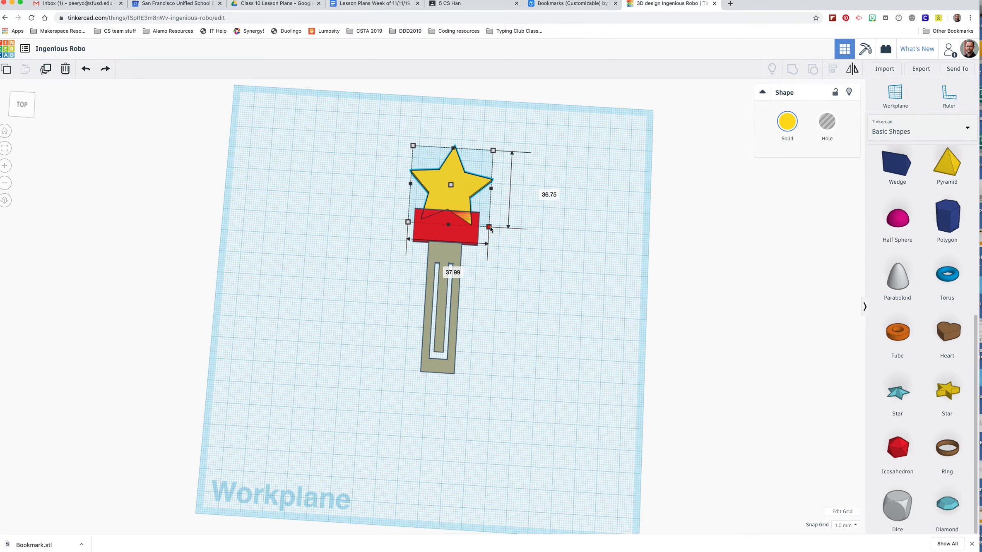
drag(490, 229, 491, 231)
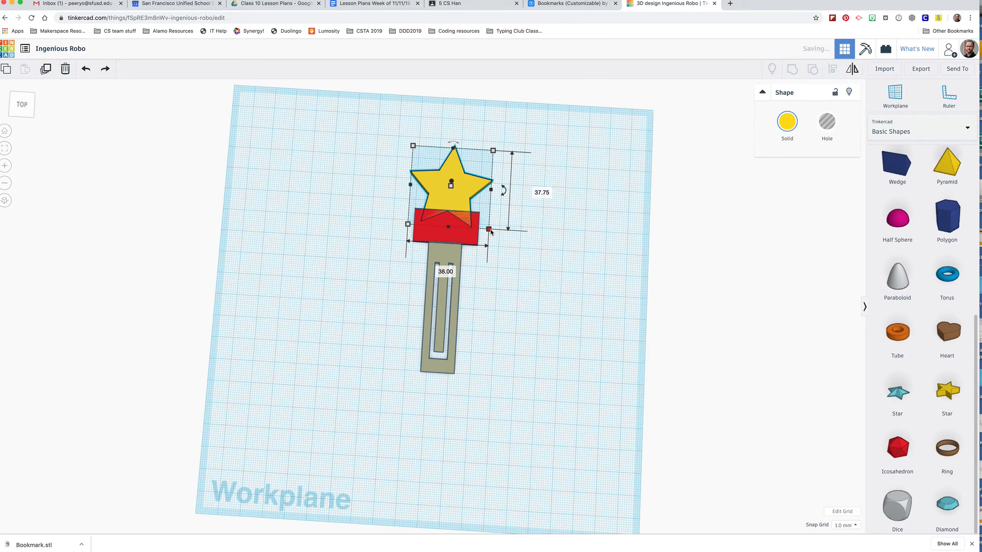
key(ctrl+a)
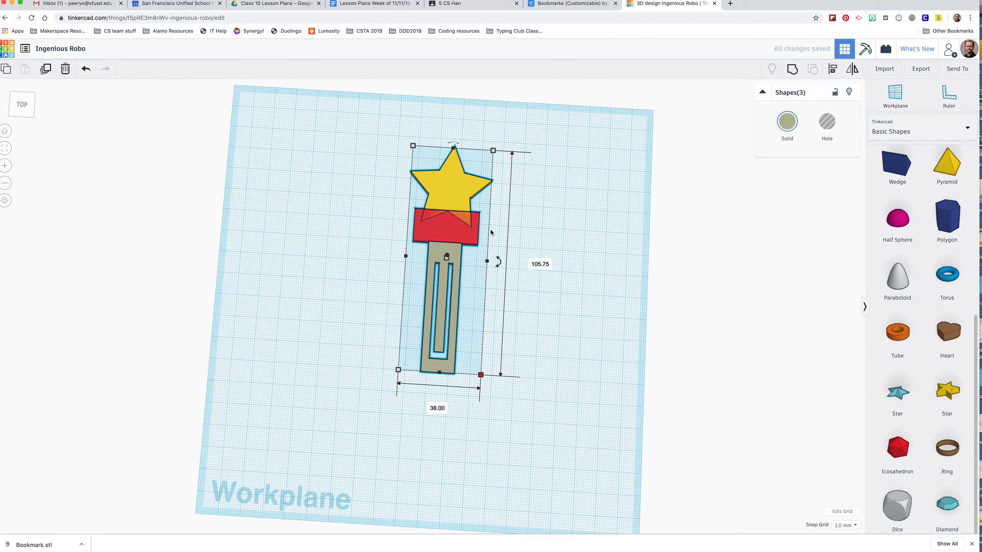
key(ctrl+g)
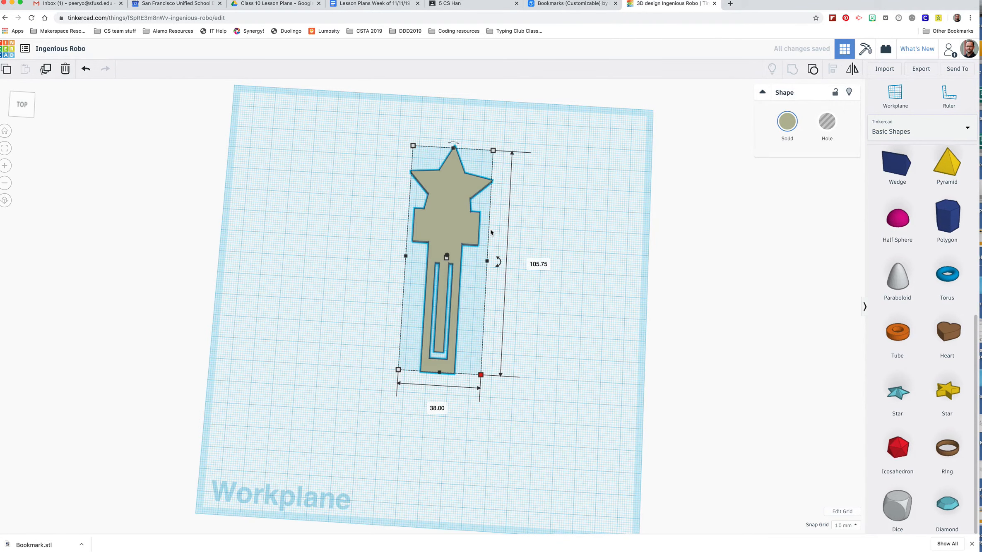
click(544, 227)
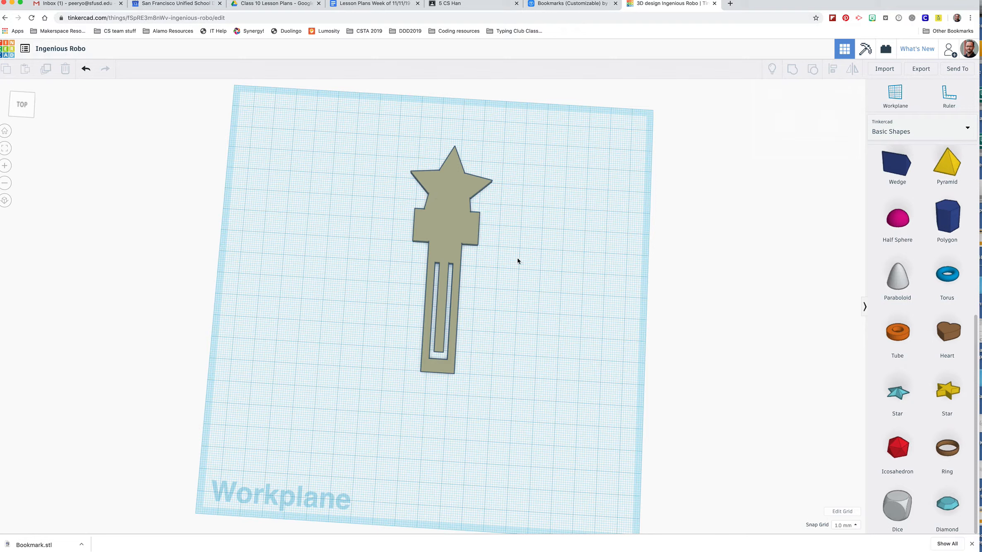
Step: Add a Text shape from the Text and numbers collection to the workplane, below the clip's slotted end
click(442, 219)
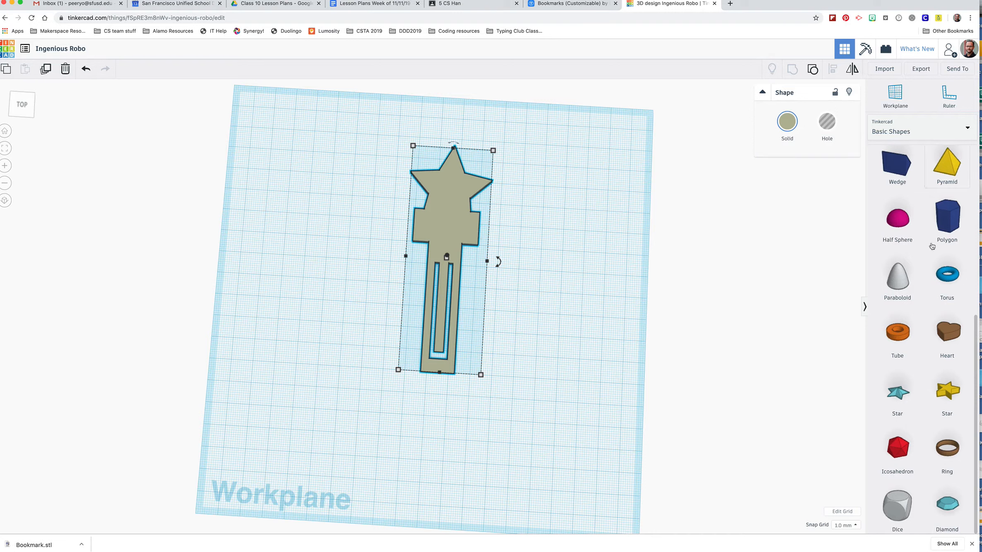
click(929, 126)
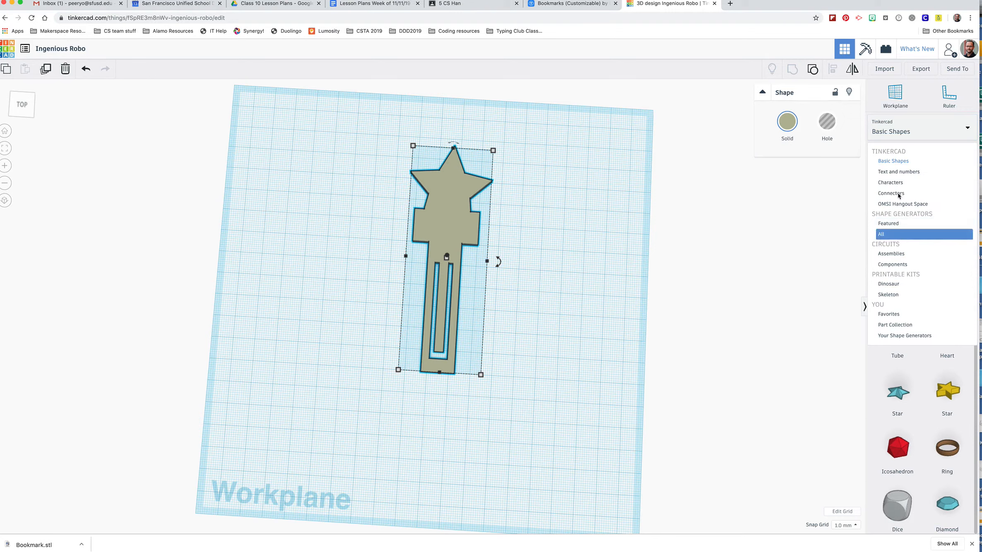
click(900, 171)
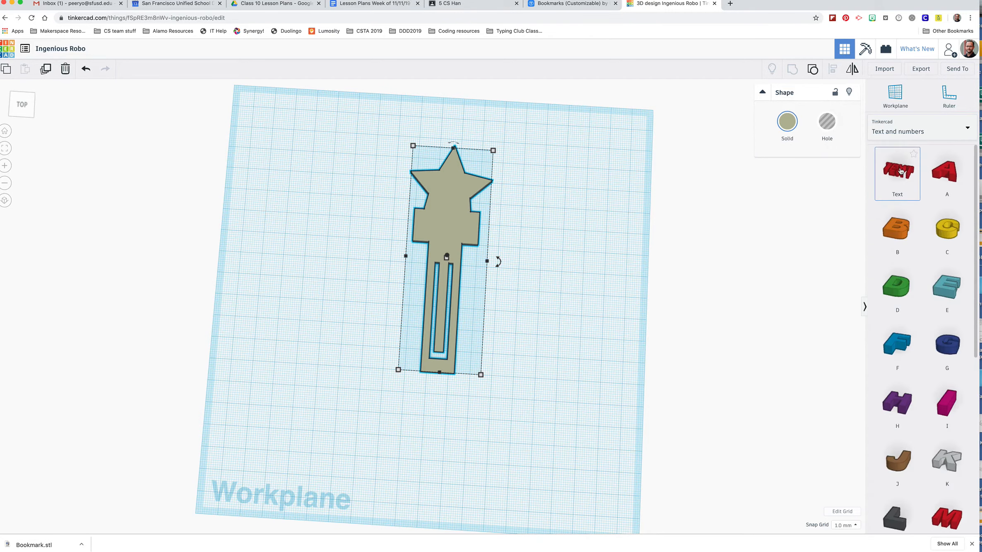
drag(900, 171, 434, 448)
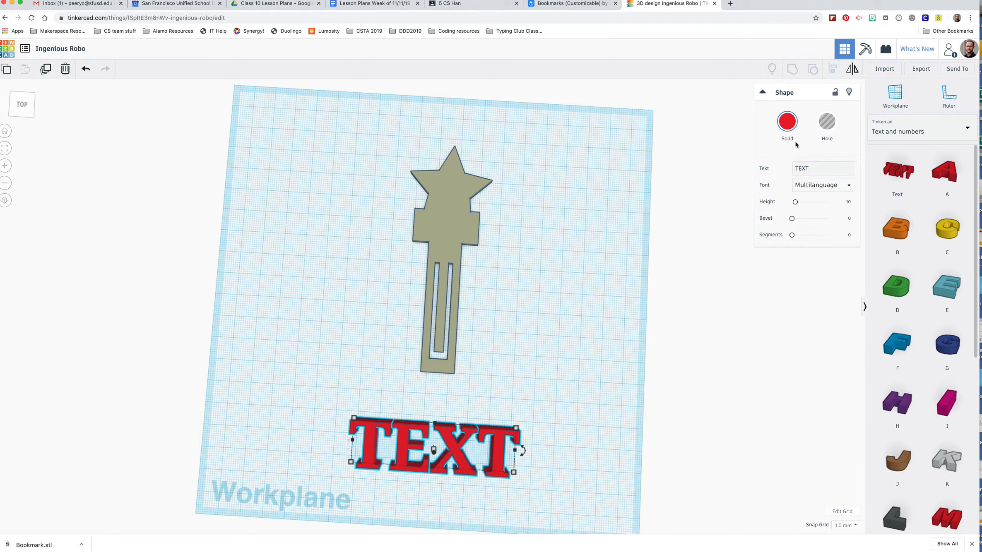
Step: Replace the Text shape's default wording with the person's first name
drag(813, 170, 784, 171)
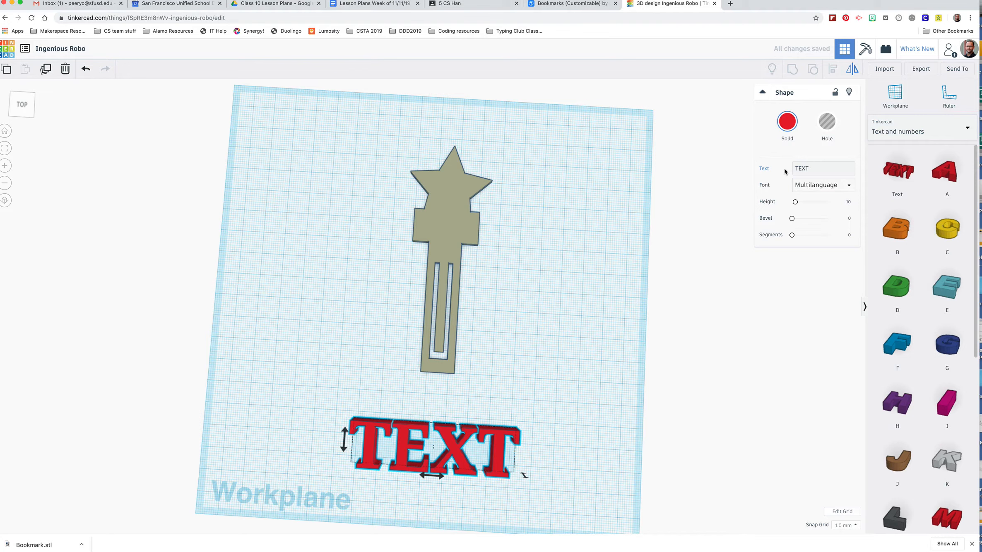
click(815, 169)
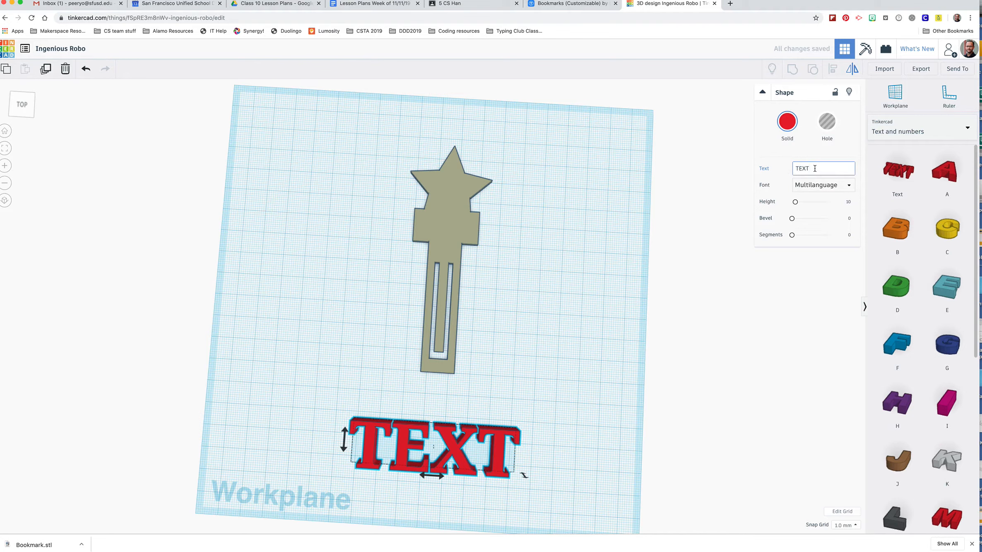
key(BackSpace)
key(BackSpace)
key(BackSpace)
text(Simon)
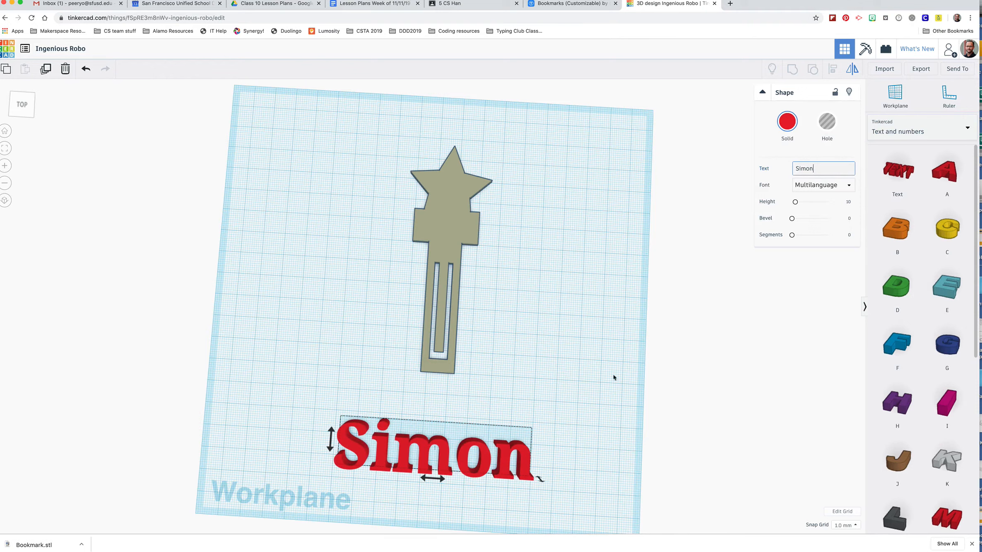
click(593, 388)
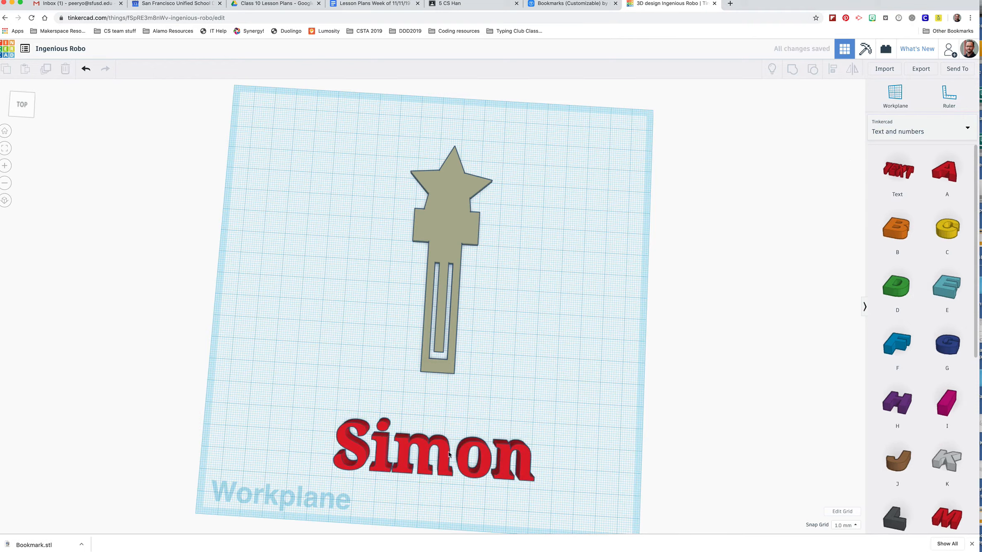
Step: Move the name text onto the bookmark's box section and shrink it to fit within the box
drag(441, 457, 461, 220)
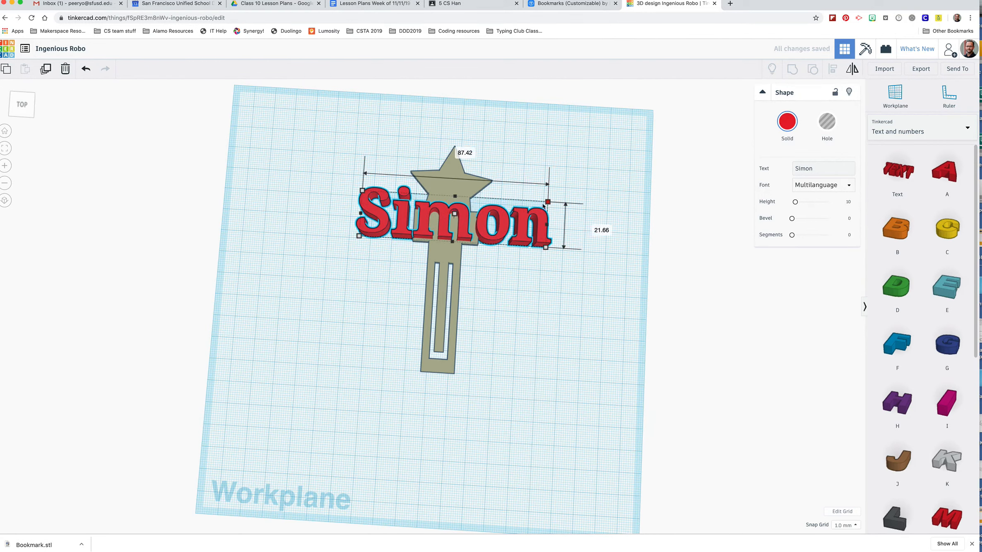
drag(548, 202, 470, 221)
drag(358, 236, 444, 231)
click(444, 233)
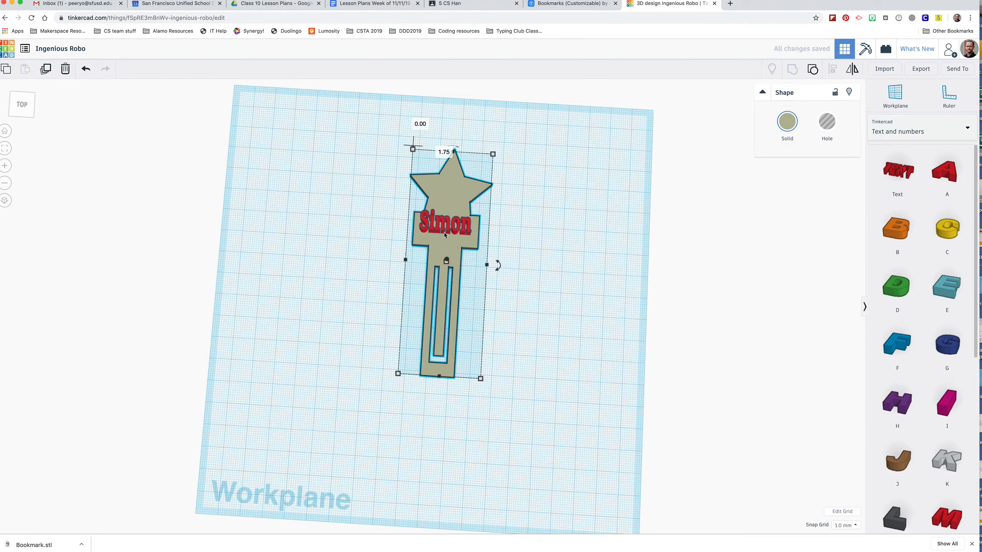
key(super+z)
click(536, 235)
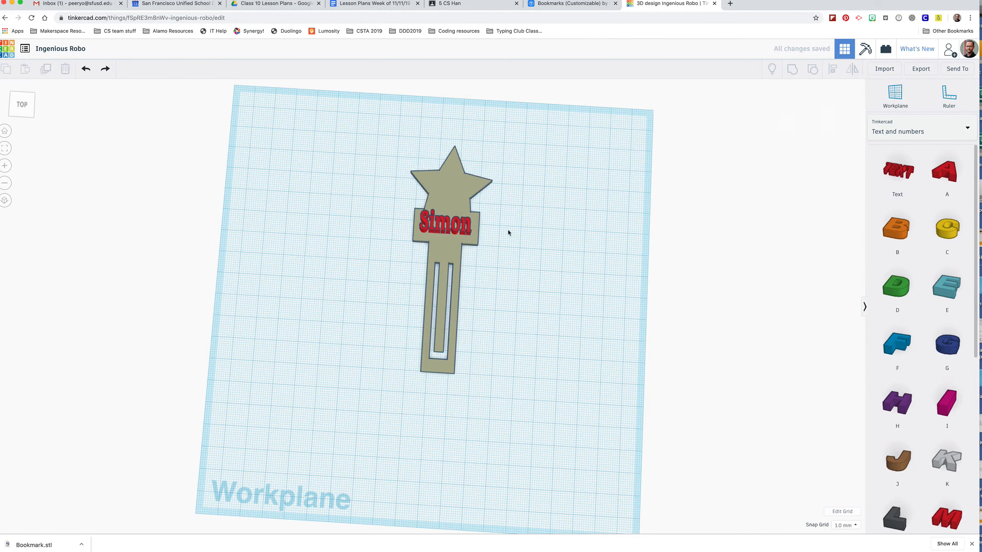
Step: Nudge the name text slightly down and across to centre it on the bookmark's box section
click(438, 228)
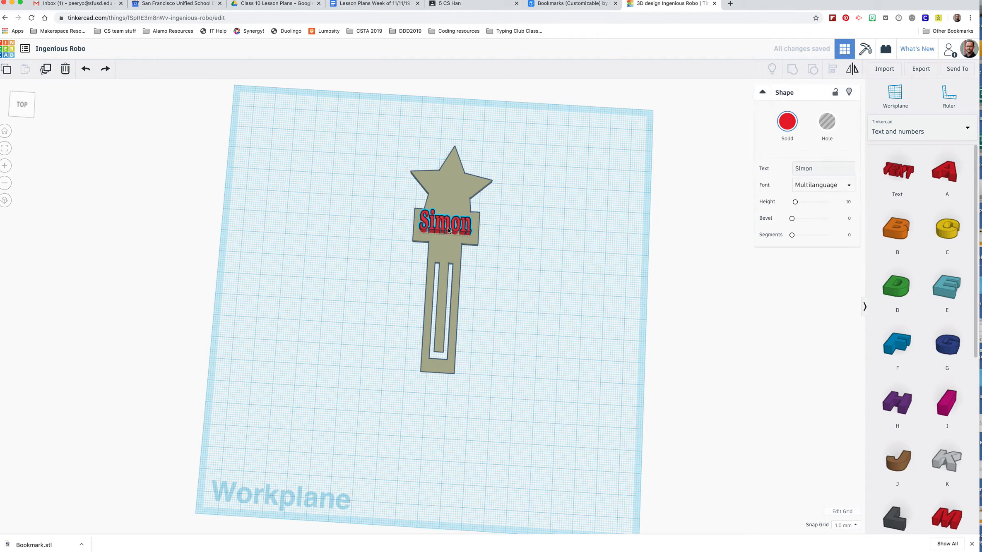
drag(449, 230, 450, 233)
click(522, 244)
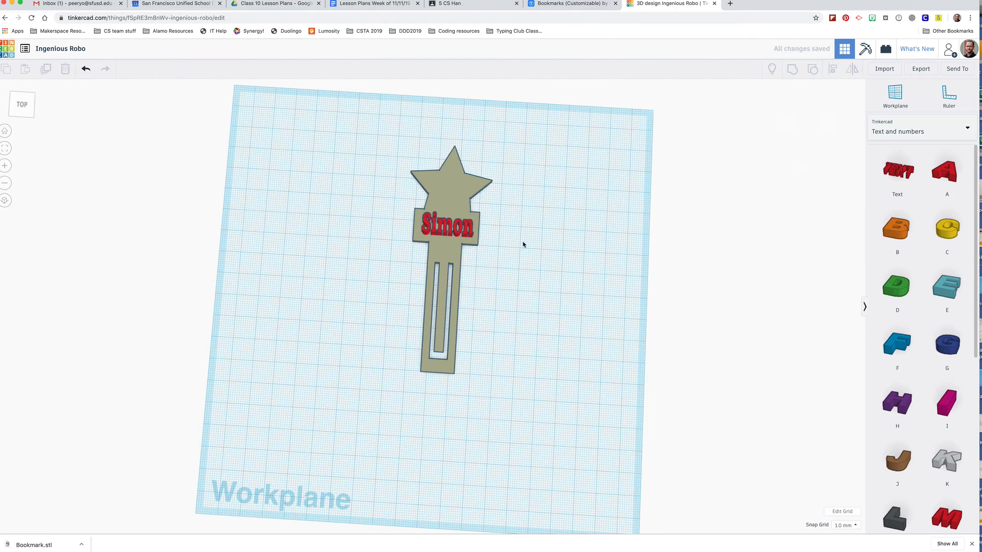
click(467, 224)
click(515, 276)
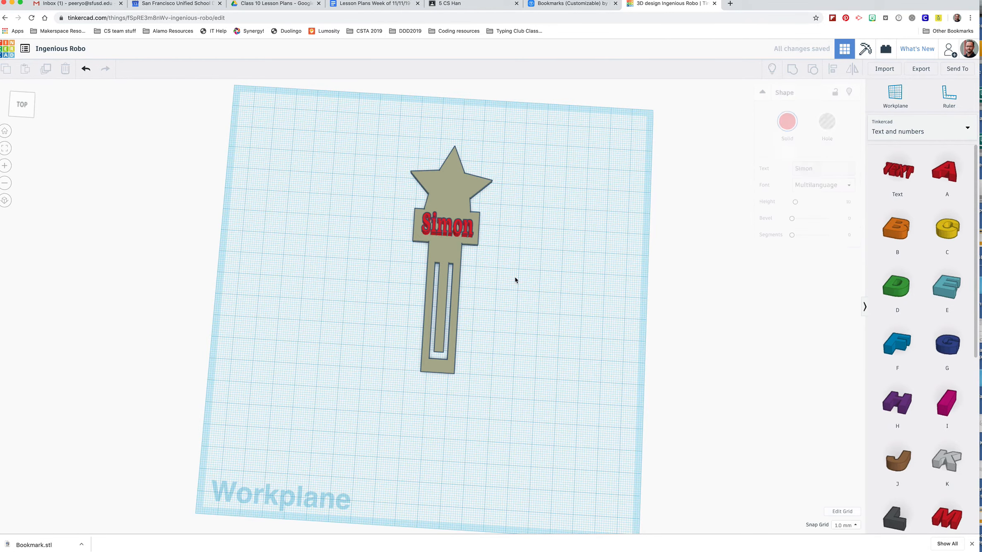
Step: Set the name text's height to 2 mm to match the bookmark's thickness
right_drag(524, 294, 352, 236)
right_drag(460, 412, 447, 365)
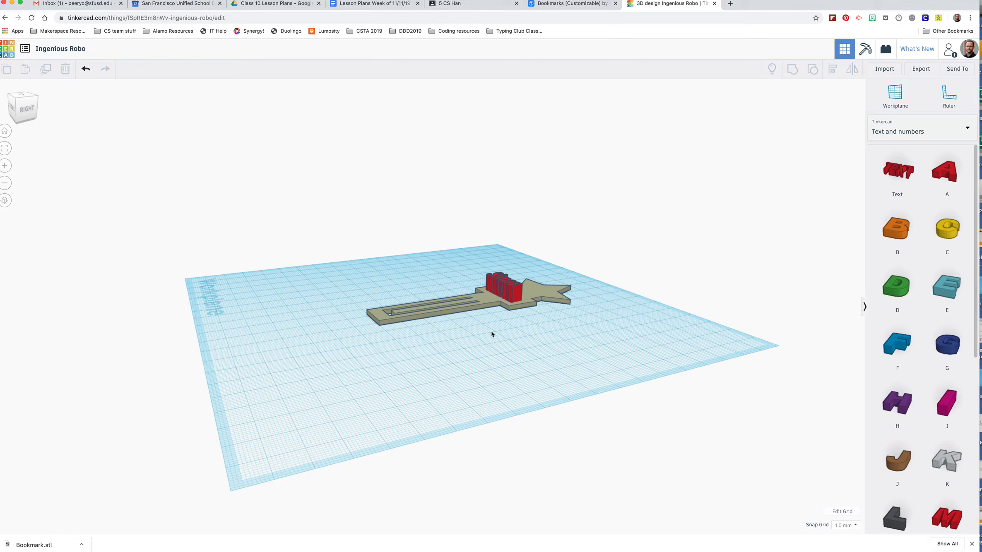
click(488, 302)
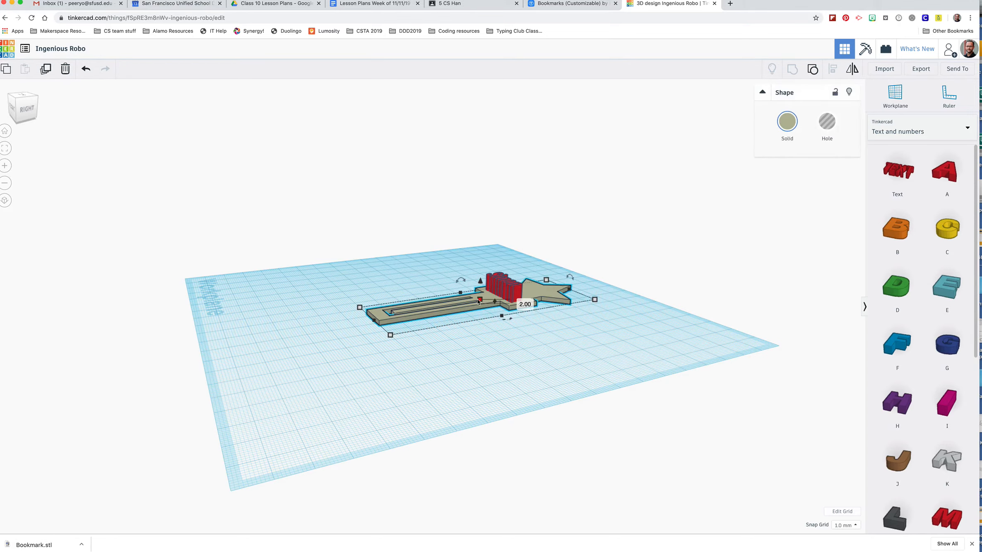
click(501, 365)
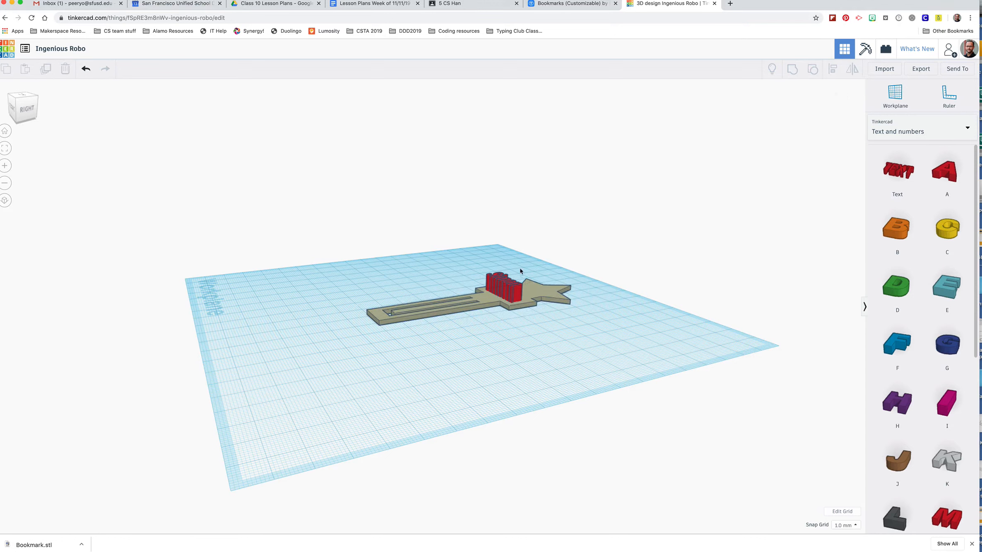
click(508, 291)
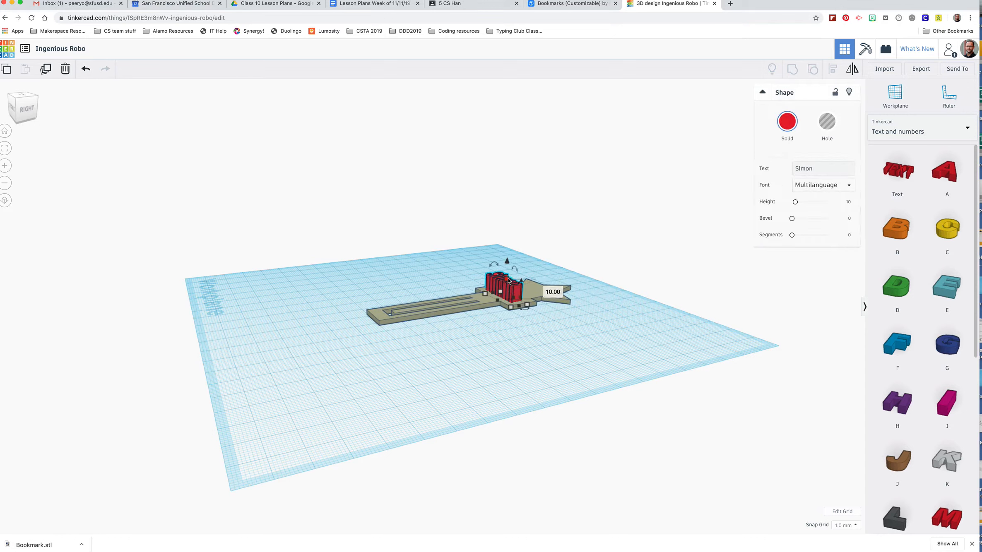
text(2)
key(Return)
Step: Set the name text's height to 3 mm so it stands above the bookmark's surface
right_drag(429, 371, 446, 467)
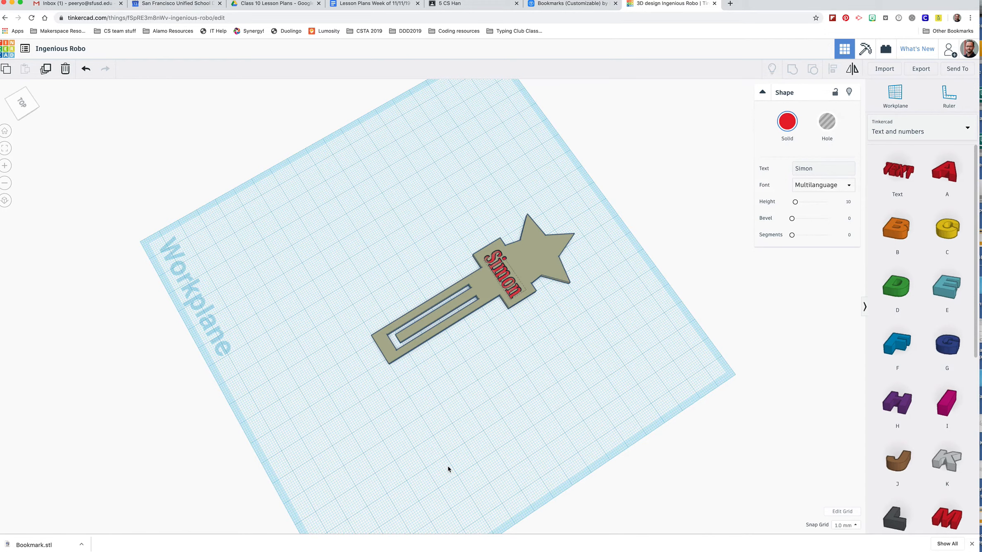
right_drag(447, 466, 391, 438)
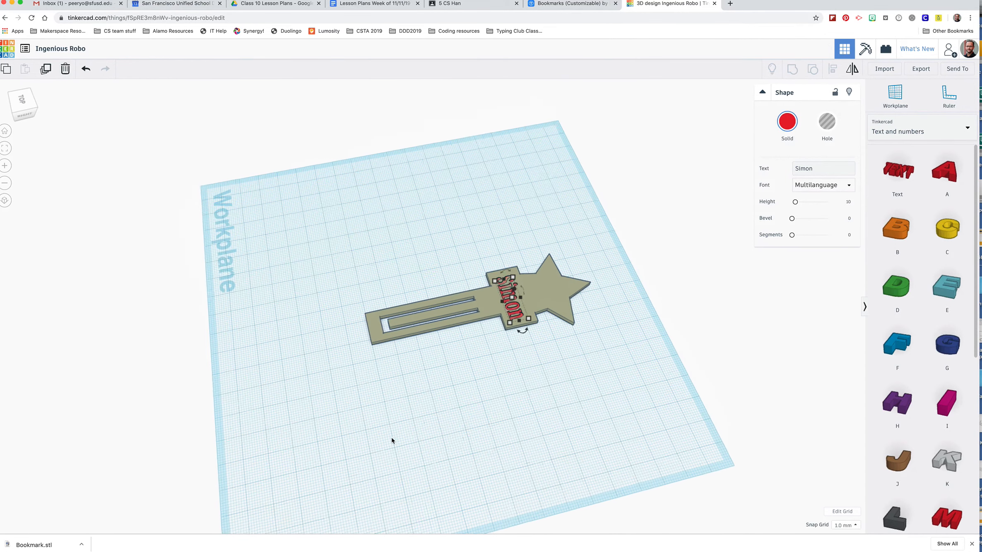
click(510, 299)
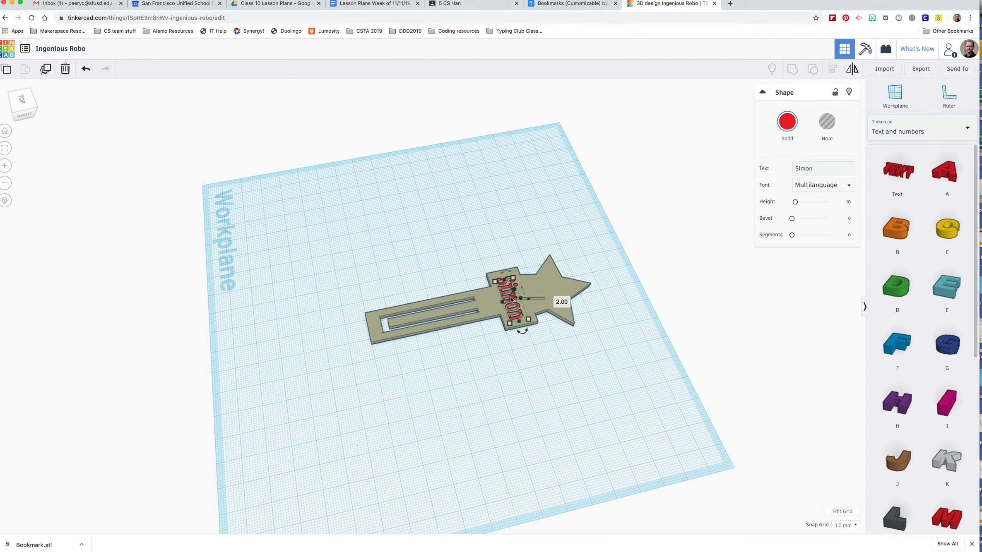
click(553, 298)
text(5)
key(Return)
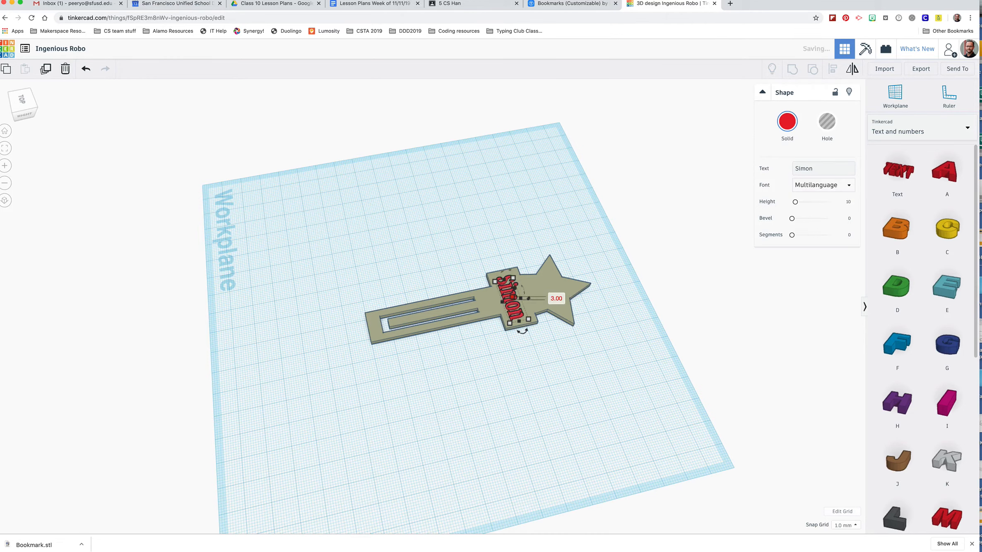
click(513, 398)
right_drag(459, 423, 519, 362)
right_drag(456, 377, 583, 462)
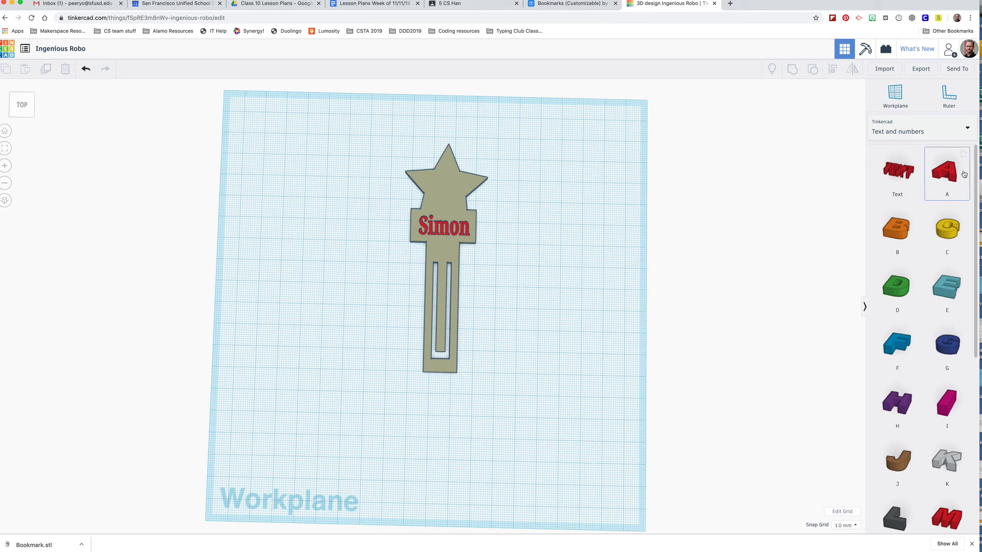
Step: Add the yellow five-pointed Star from Basic Shapes, shrunk and turned to point up, inside the bookmark's large star
click(923, 131)
click(894, 162)
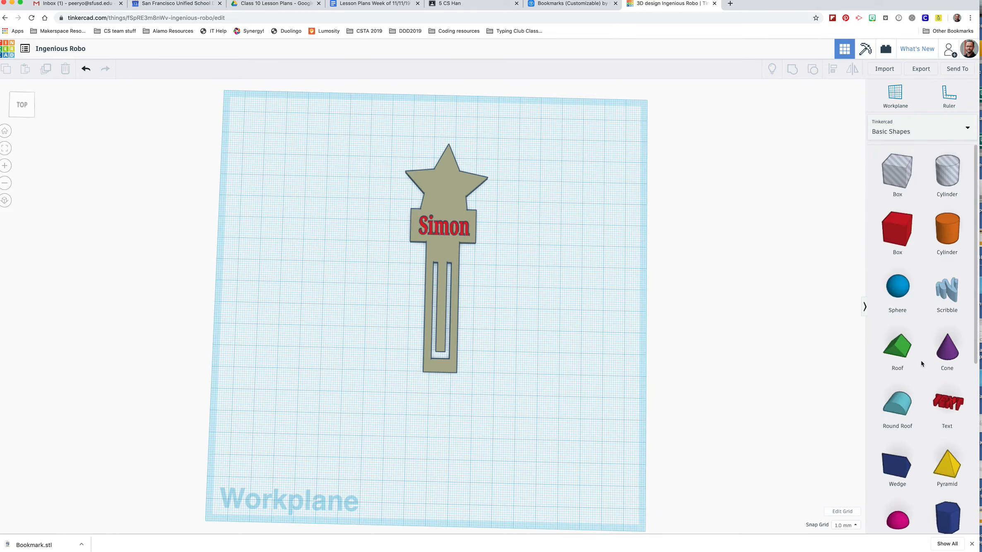
scroll(920, 360, down, 5)
scroll(921, 363, up, 1)
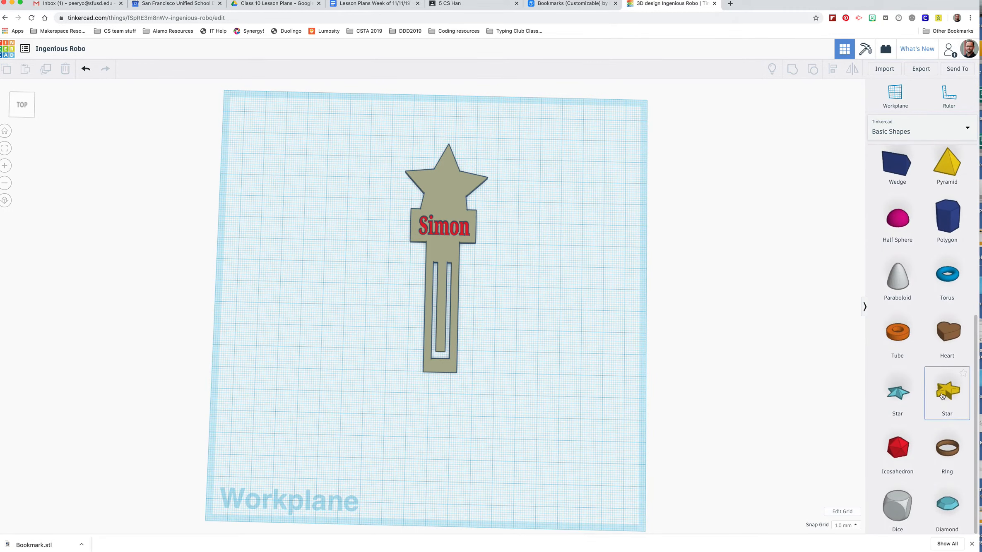
drag(941, 396, 528, 332)
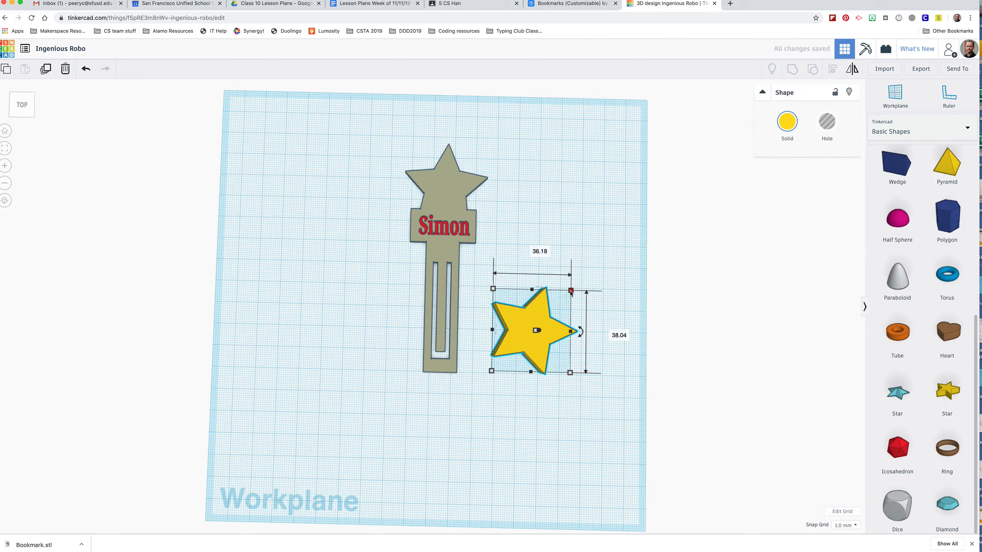
drag(570, 291, 454, 186)
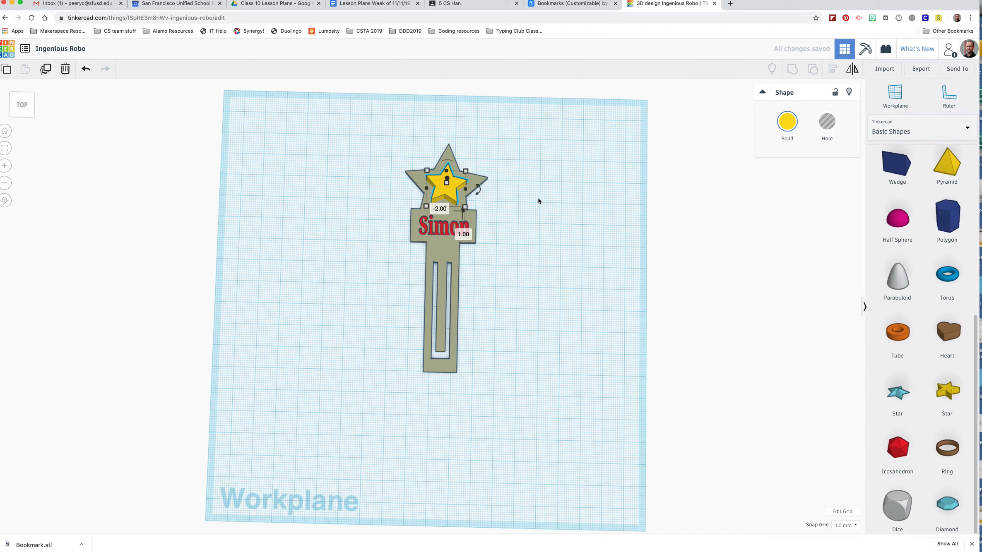
click(538, 197)
Step: Set the small yellow star's height to 3 mm and check it against the bookmark from the side
click(438, 191)
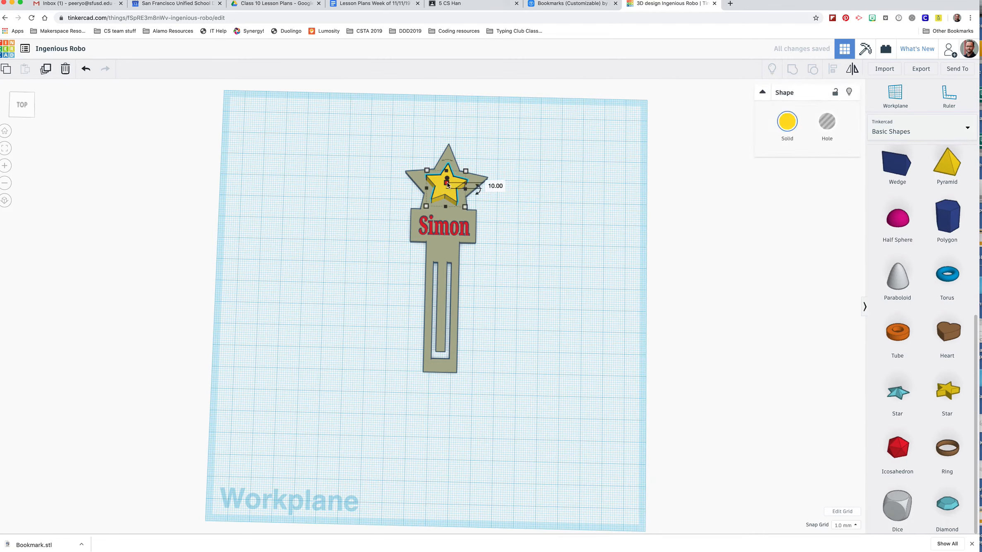
click(494, 185)
text(3)
key(Return)
right_drag(532, 229, 410, 136)
click(513, 337)
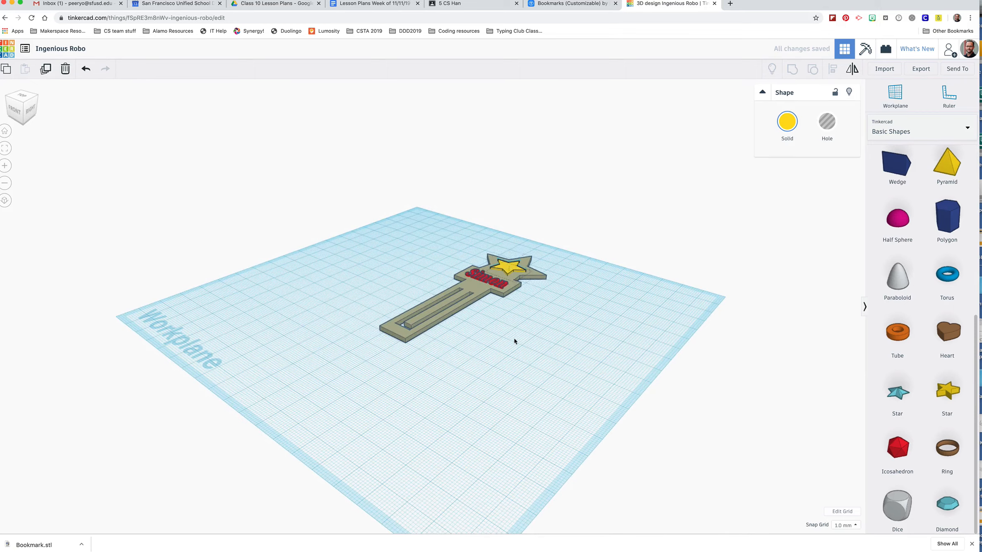
right_drag(514, 337, 500, 302)
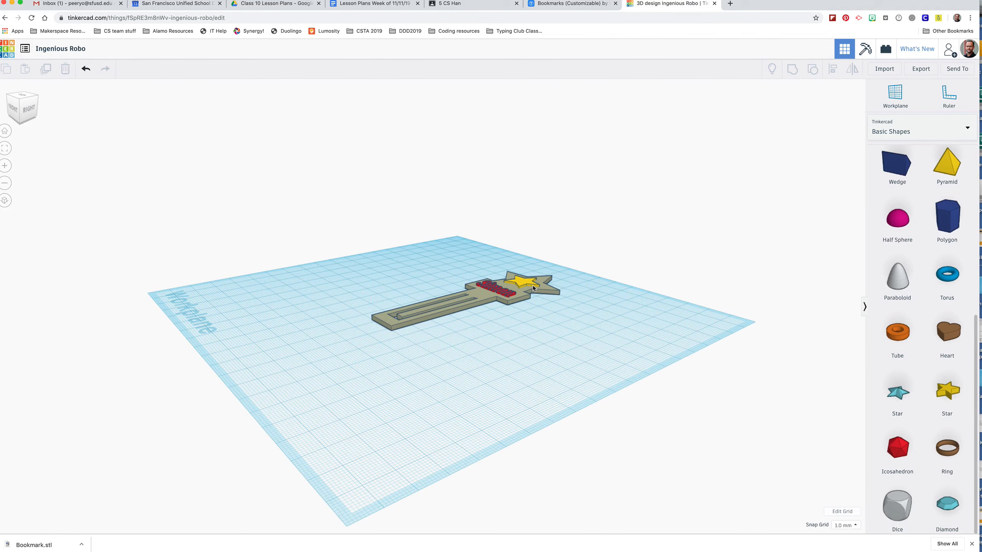
Step: Group the bookmark body, name text and small star into one solid shape
right_drag(417, 379, 564, 464)
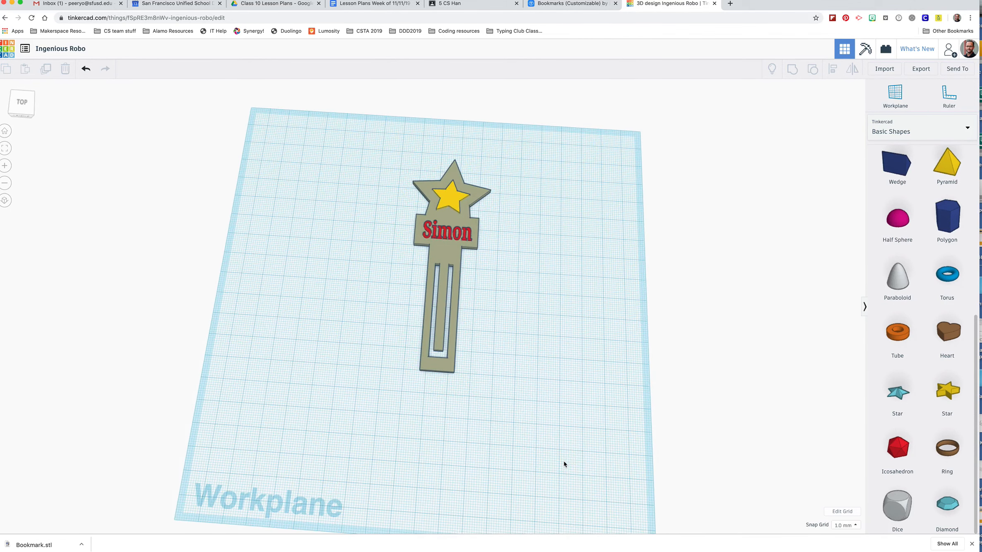
drag(397, 153, 502, 394)
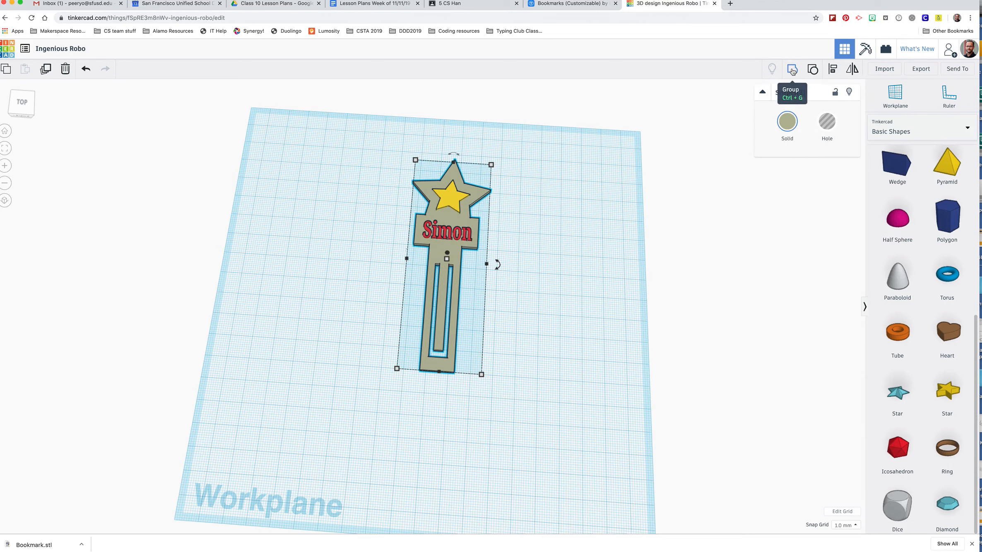
click(792, 71)
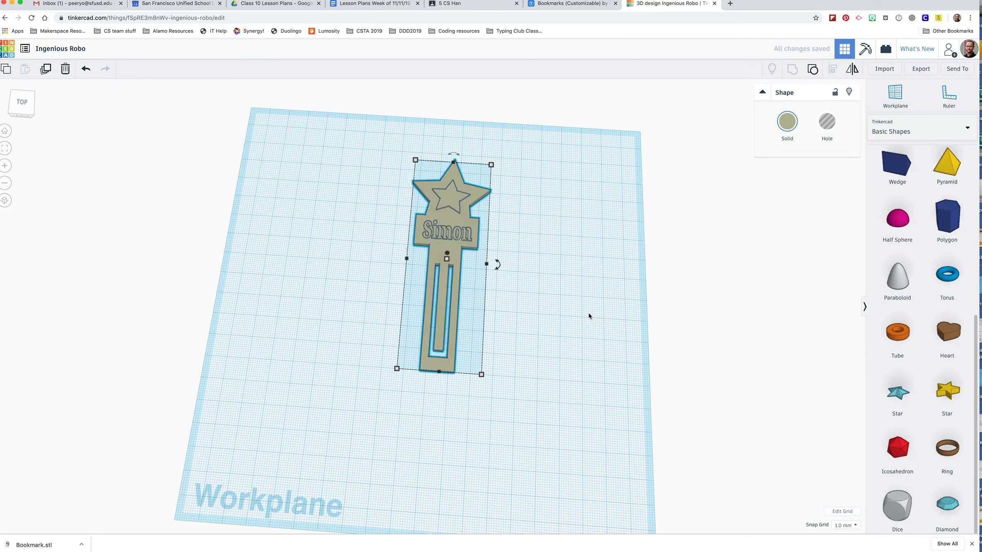
click(588, 312)
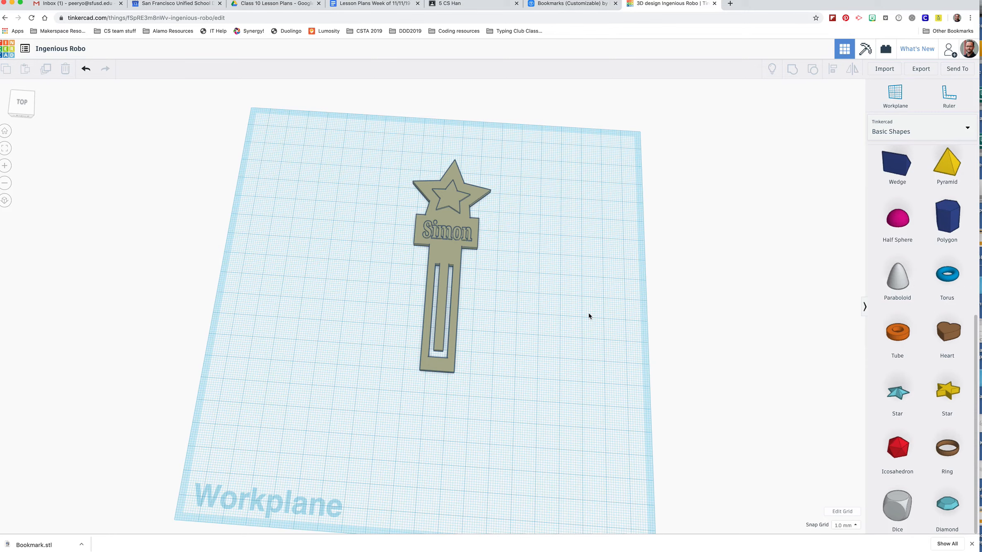
right_drag(588, 315, 592, 357)
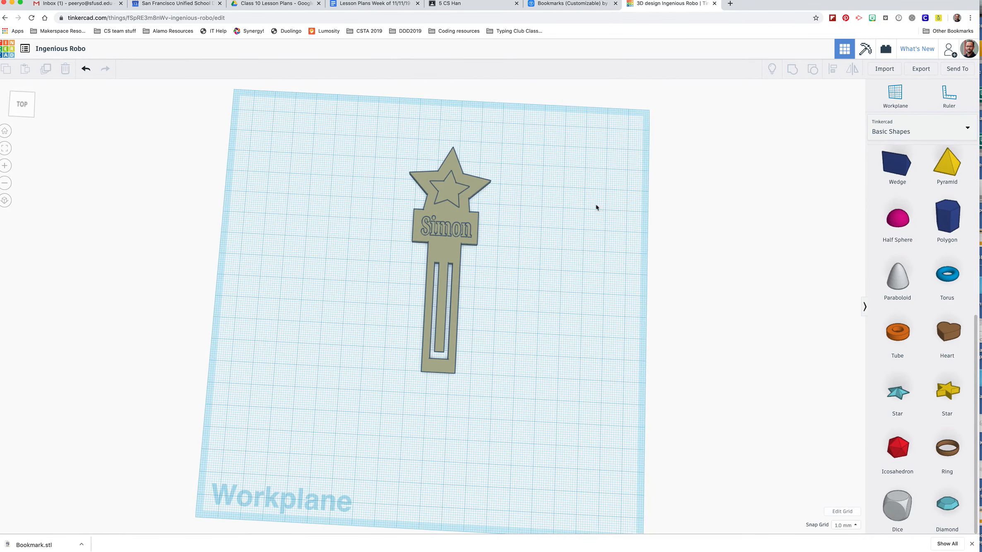
Step: Rename the design as "Bookmark" followed by the person's first name
click(76, 49)
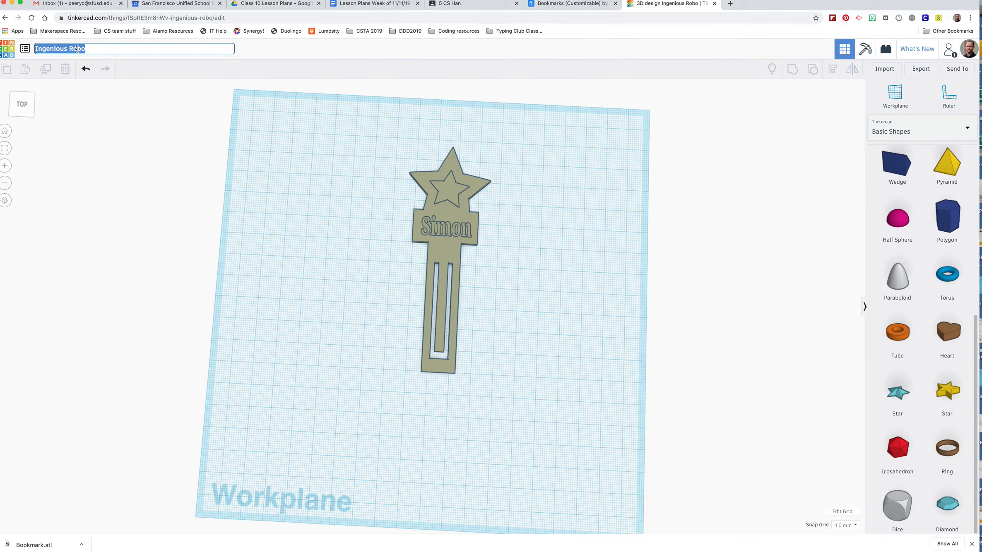
text(Bookmark )
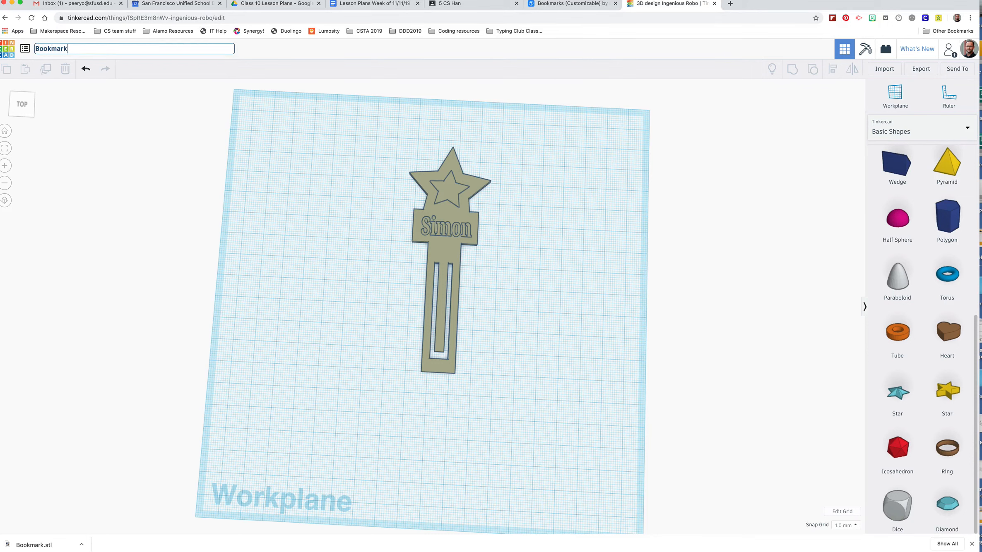
text(Simon)
key(Return)
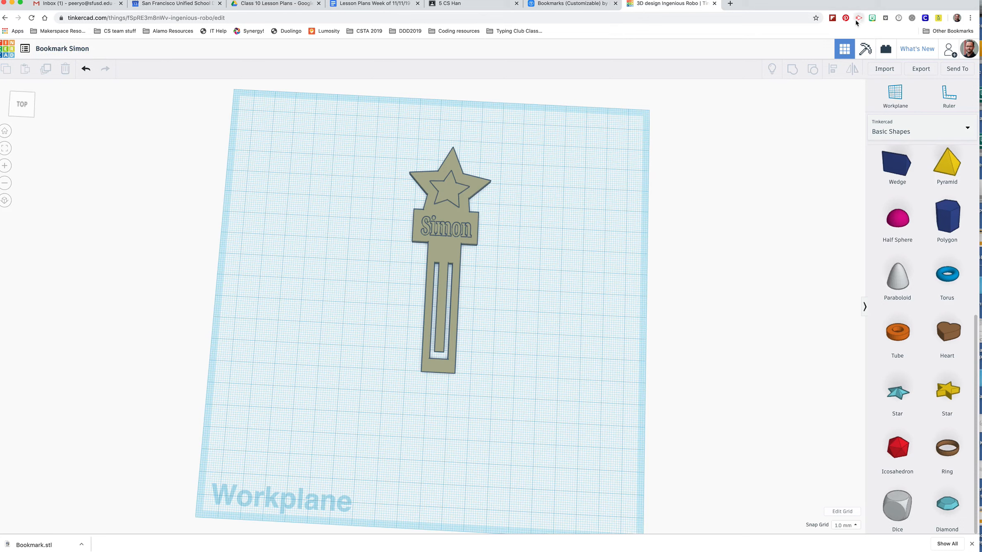
Step: Export the whole design as an STL file and save it in the Downloads folder under the design's name
click(927, 71)
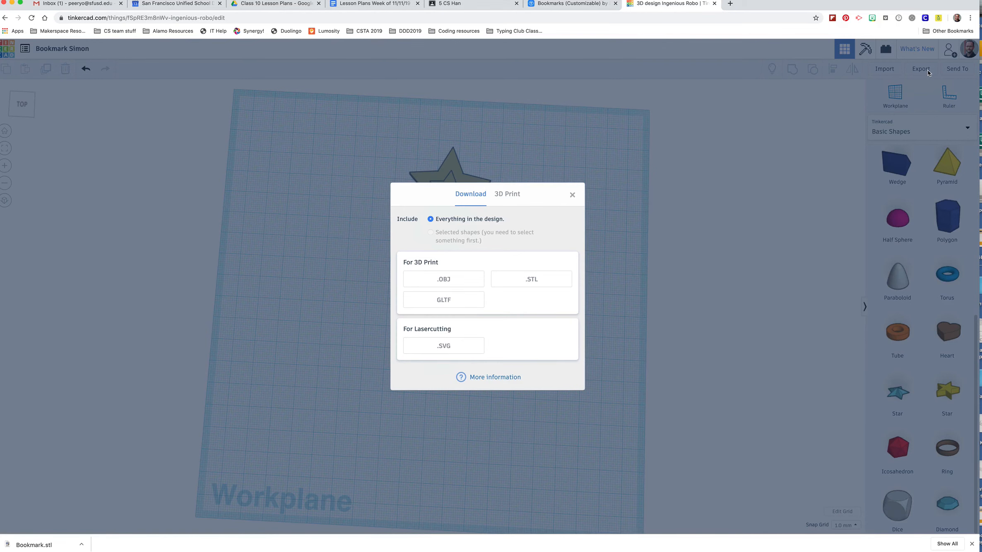
click(548, 285)
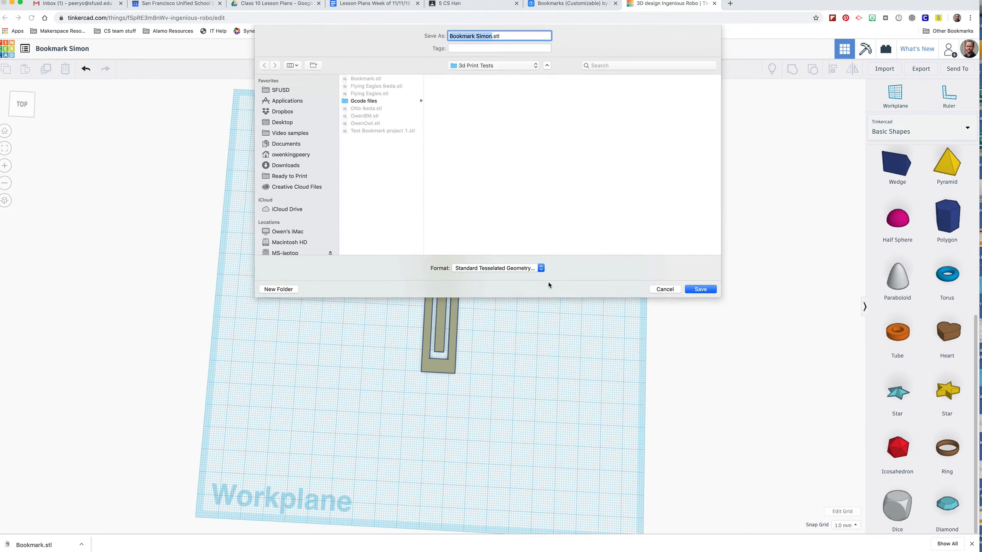
click(283, 165)
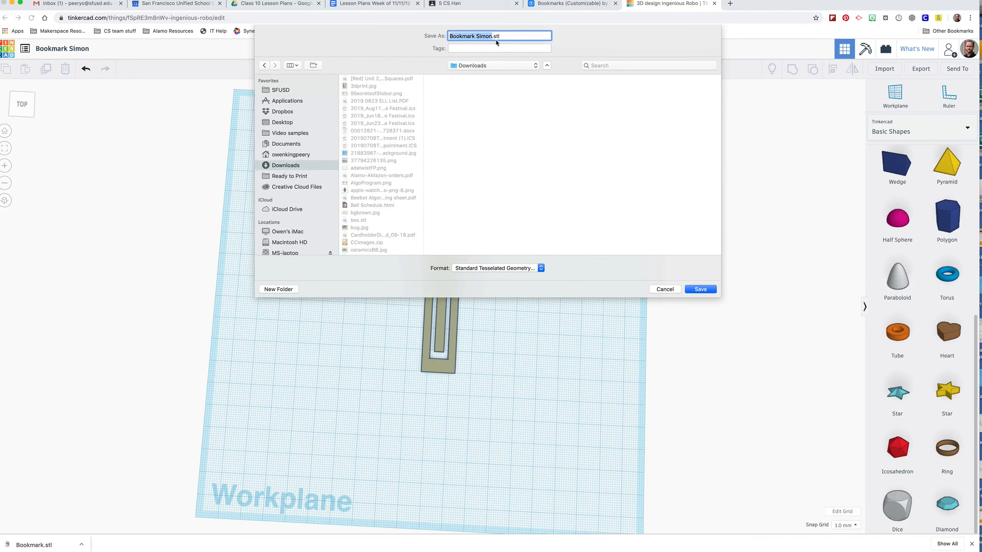
click(700, 289)
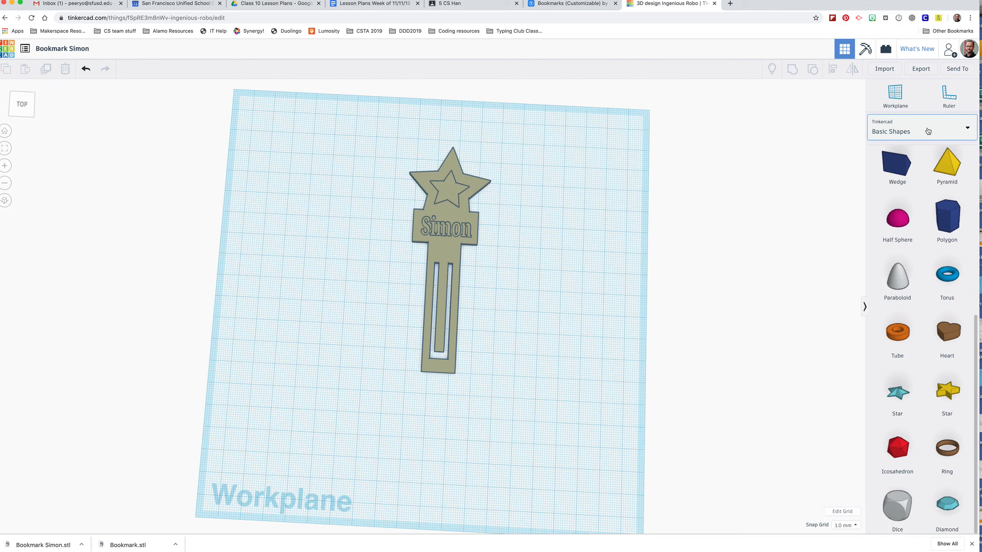
Step: Browse the Characters shape collection for other shapes that could decorate a bookmark
click(956, 130)
click(898, 183)
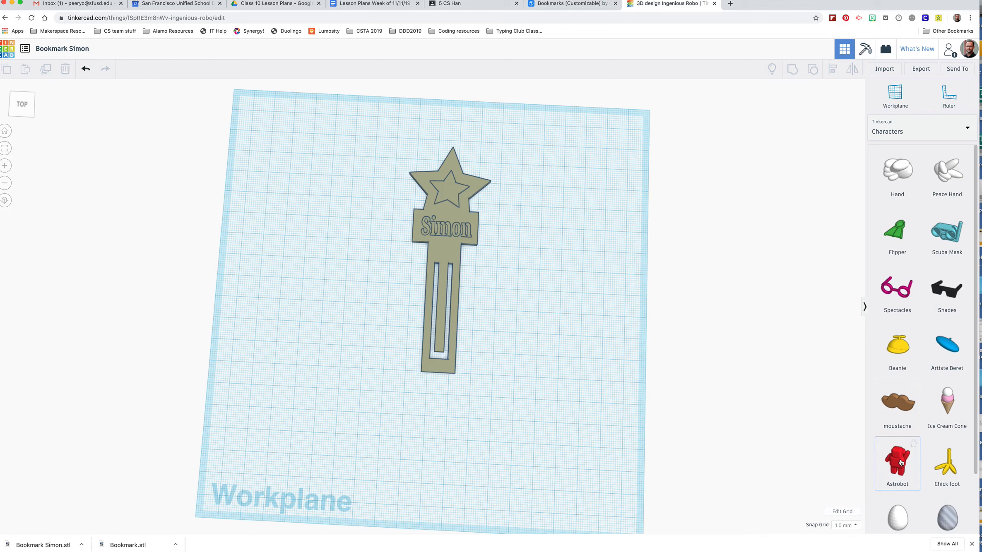
scroll(900, 463, down, 3)
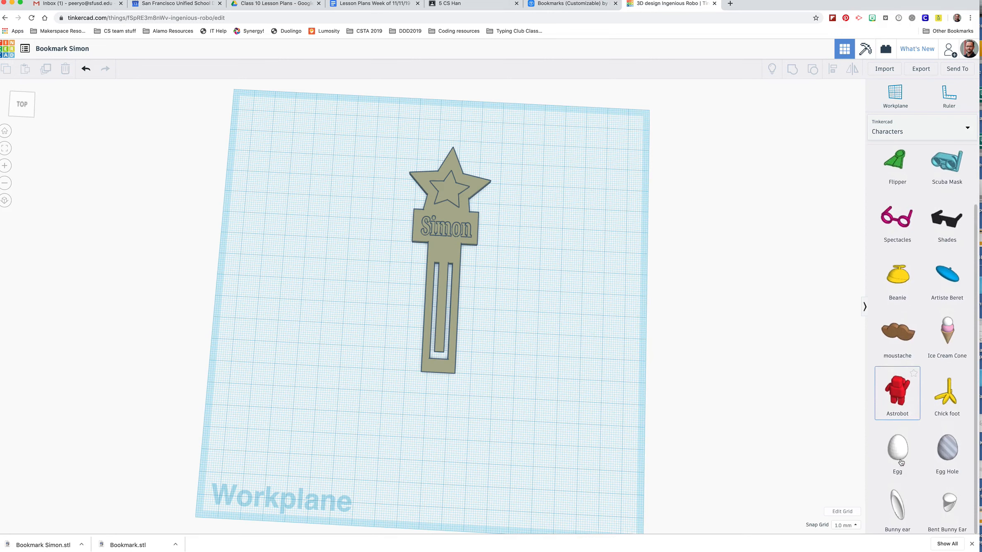